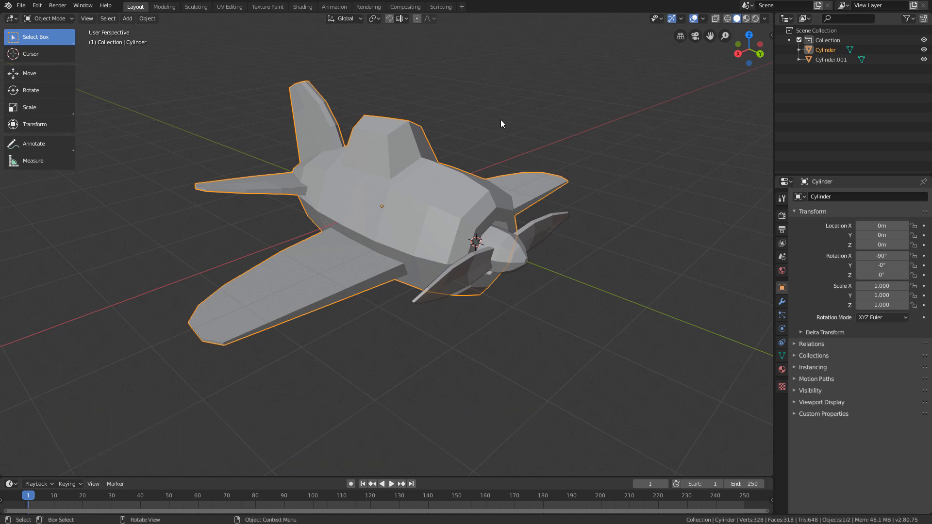
Open the material settings for the airplane body and widen the properties area
click(488, 131)
middle_drag(488, 131, 513, 123)
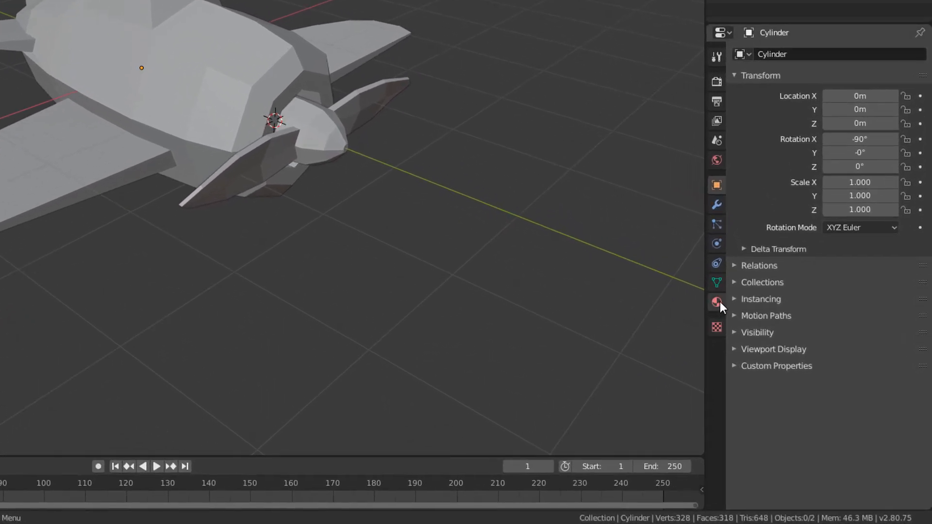
click(782, 369)
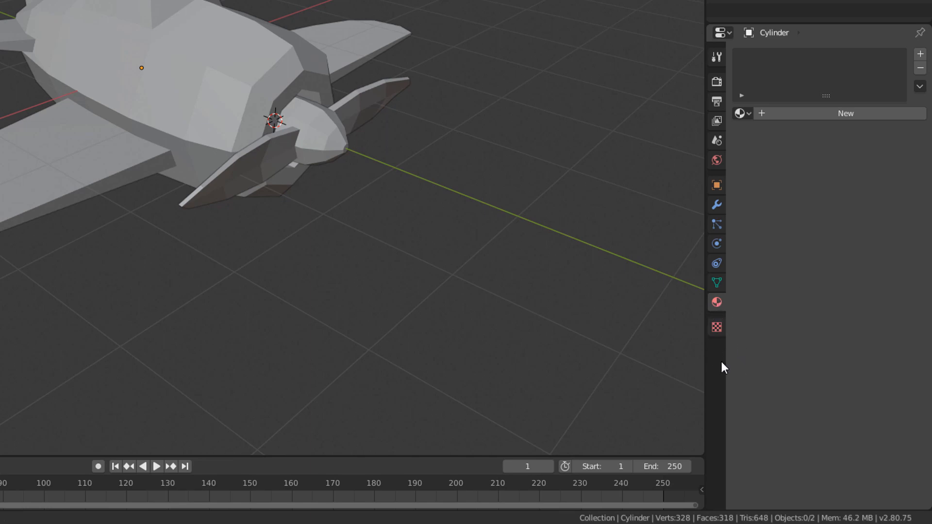
drag(706, 353, 625, 346)
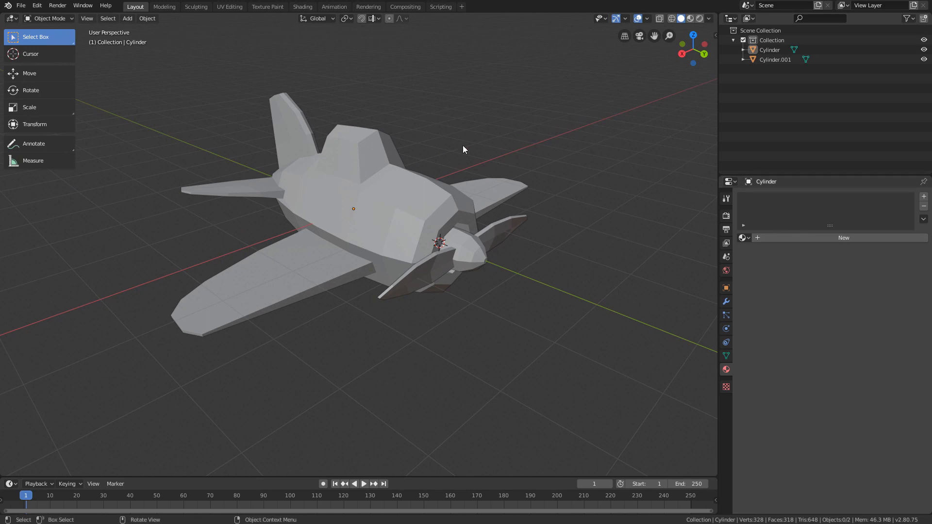
Select the airplane body, create a new material for it and name the material Blue
click(362, 145)
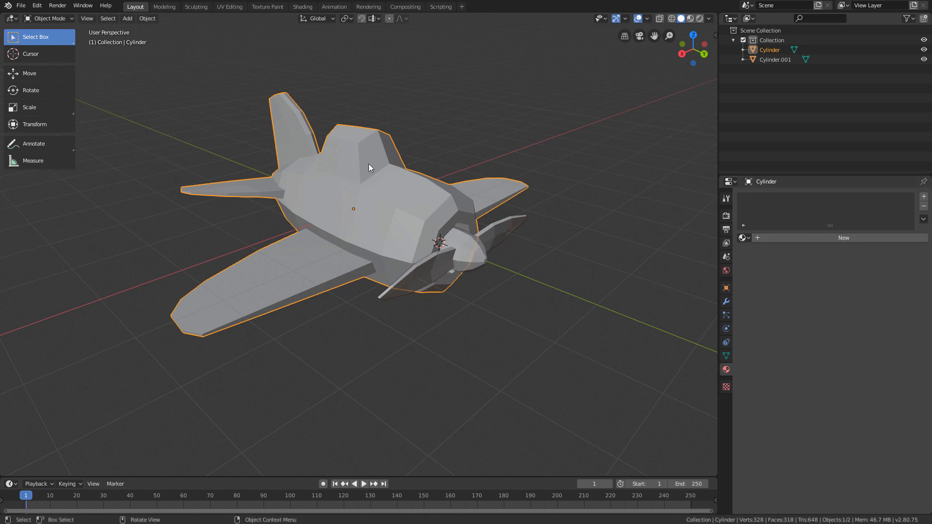
click(410, 115)
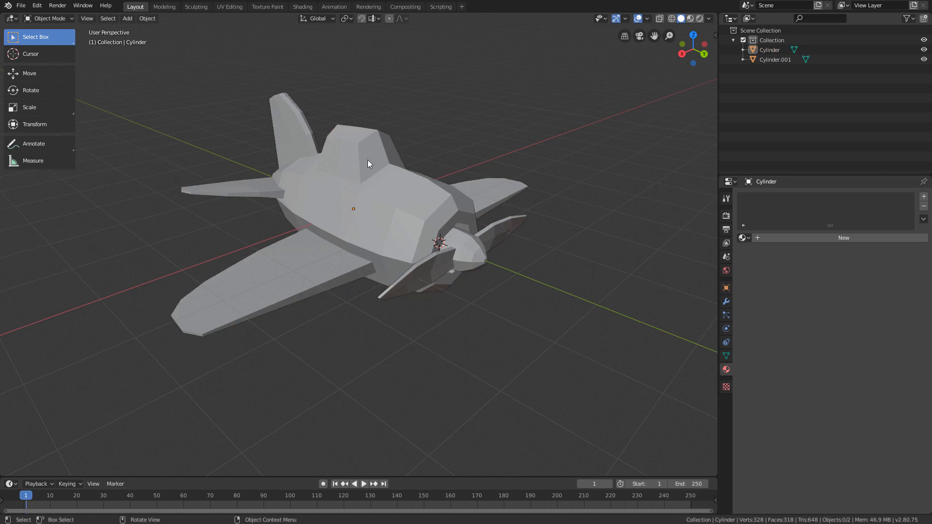
click(368, 159)
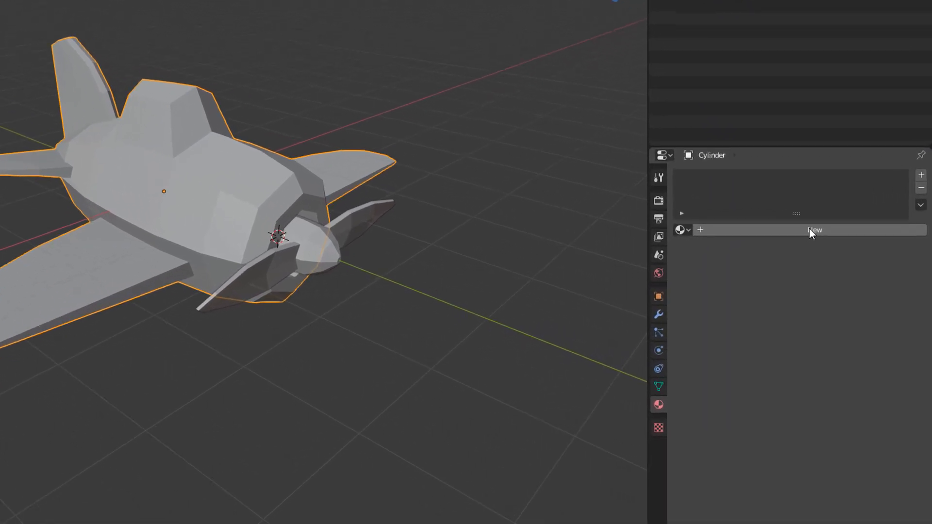
click(809, 230)
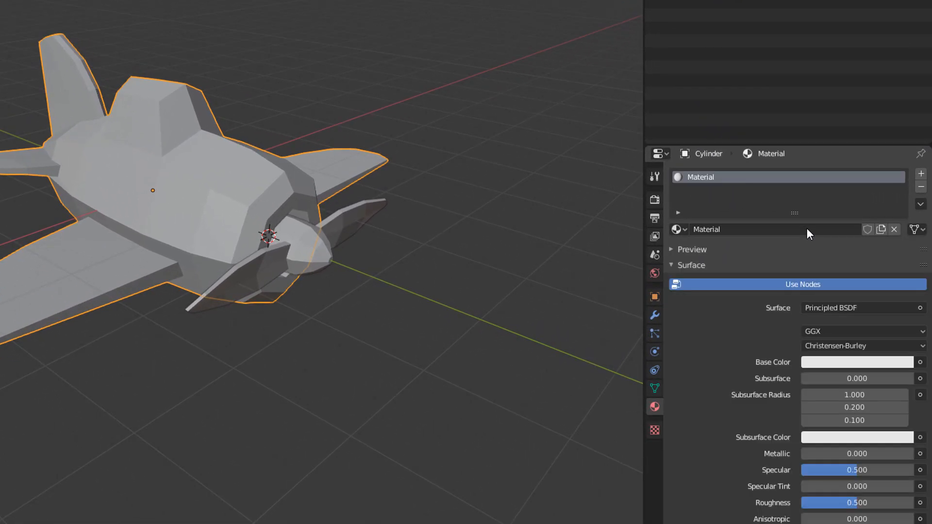
click(748, 229)
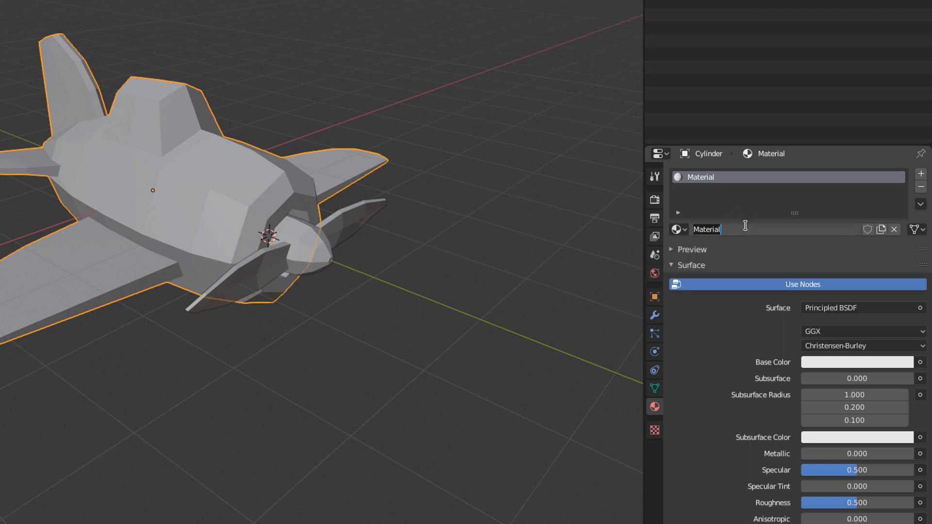
text(Blue)
key(Return)
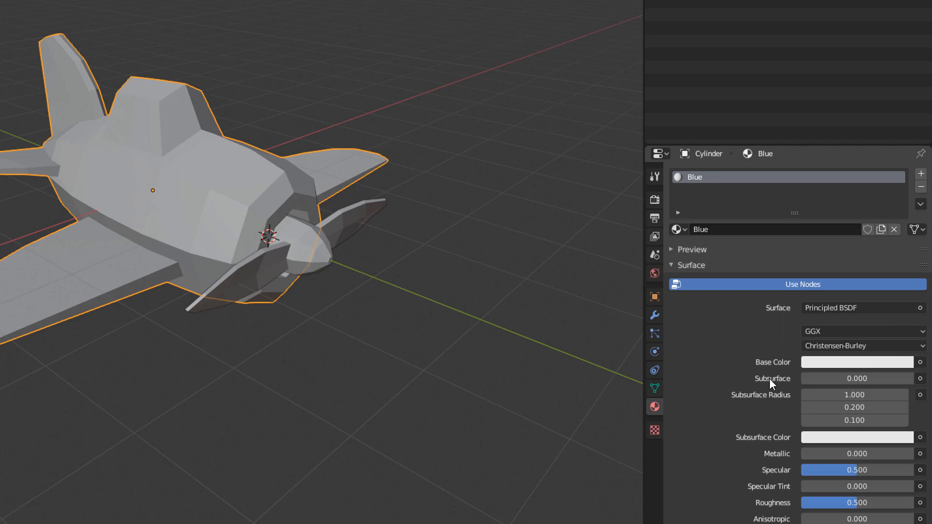
Set the Blue material's base color to a slightly darkened green with hue 0.327 and saturation 0.769
scroll(773, 369, down, 2)
scroll(774, 371, down, 4)
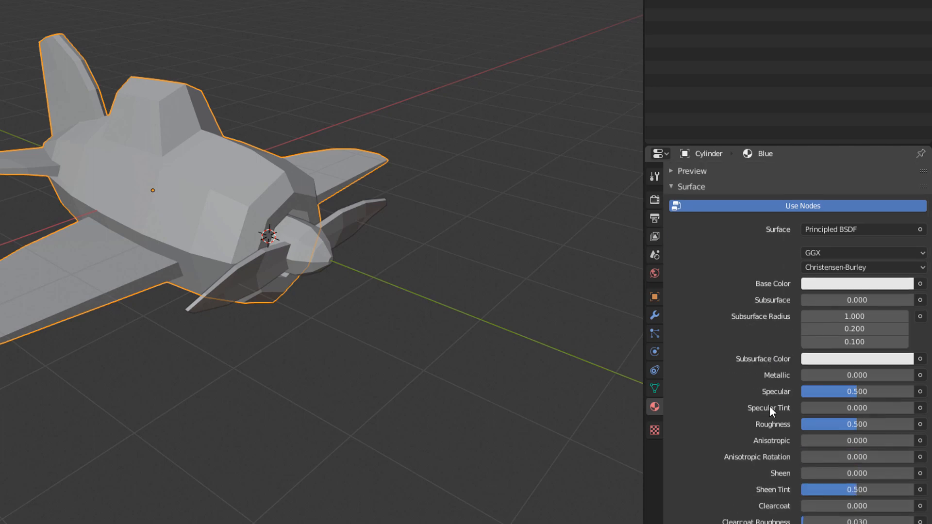
scroll(774, 371, up, 4)
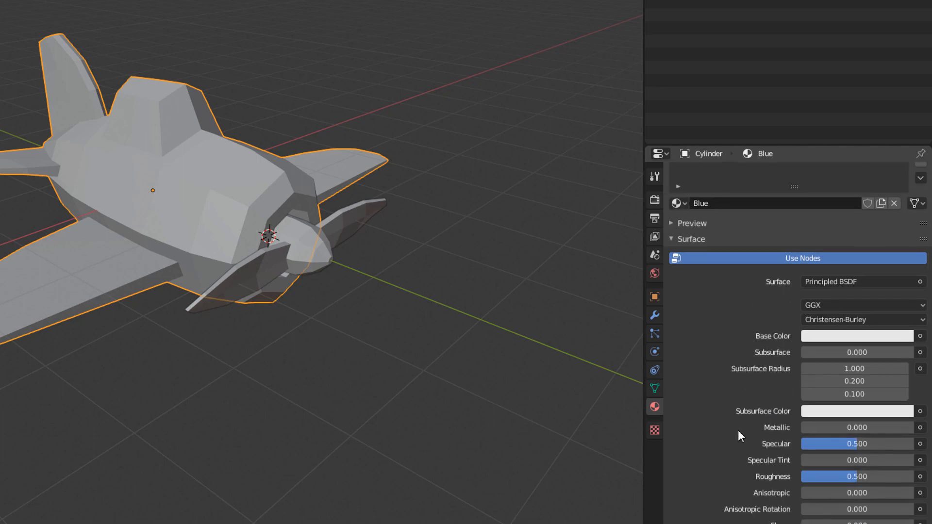
scroll(738, 435, up, 2)
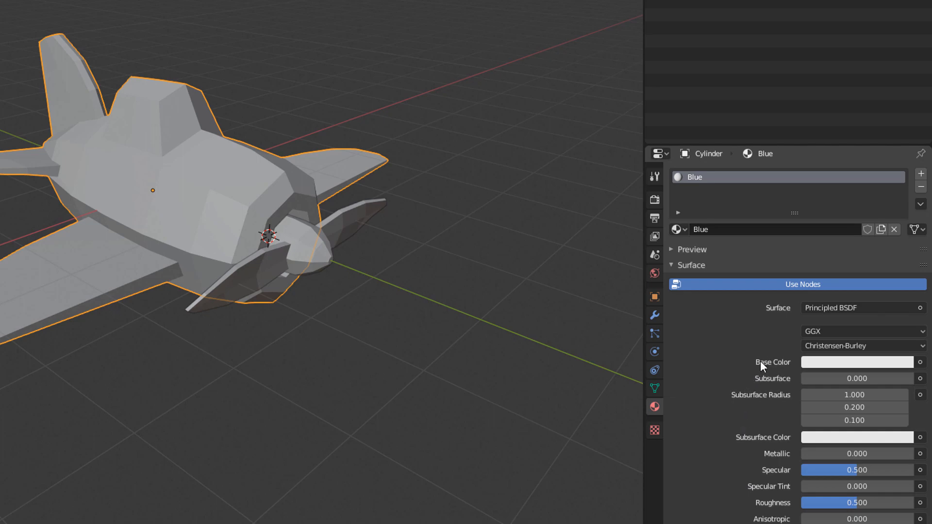
click(853, 362)
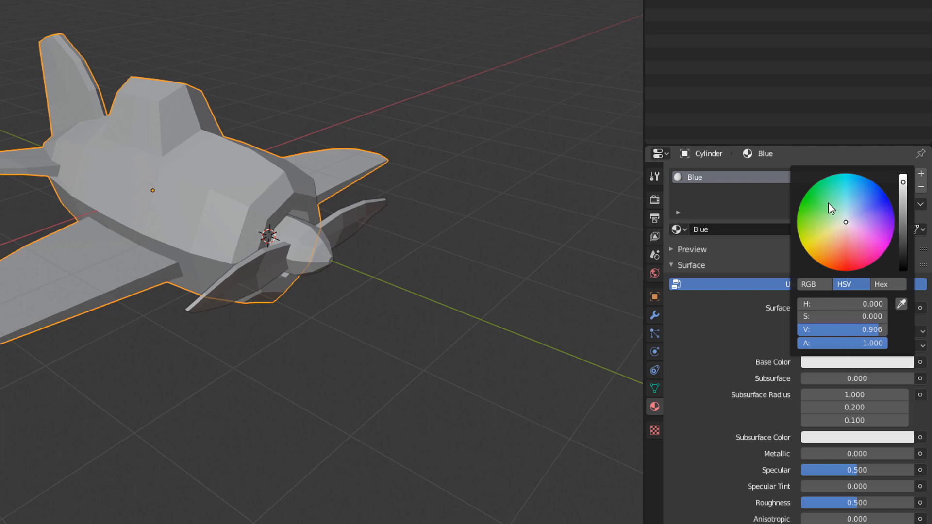
drag(859, 210, 812, 205)
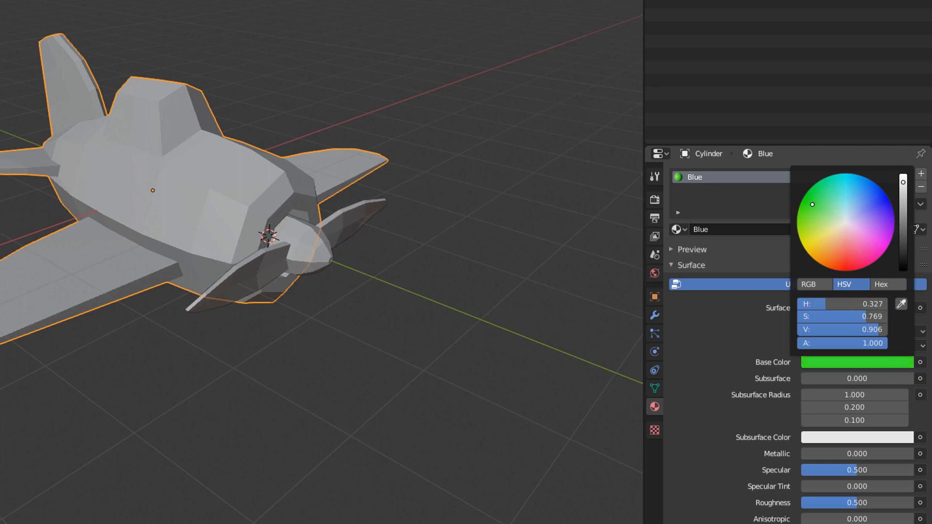
mouse_move(905, 183)
mouse_down()
mouse_move(903, 216)
mouse_move(904, 186)
mouse_up()
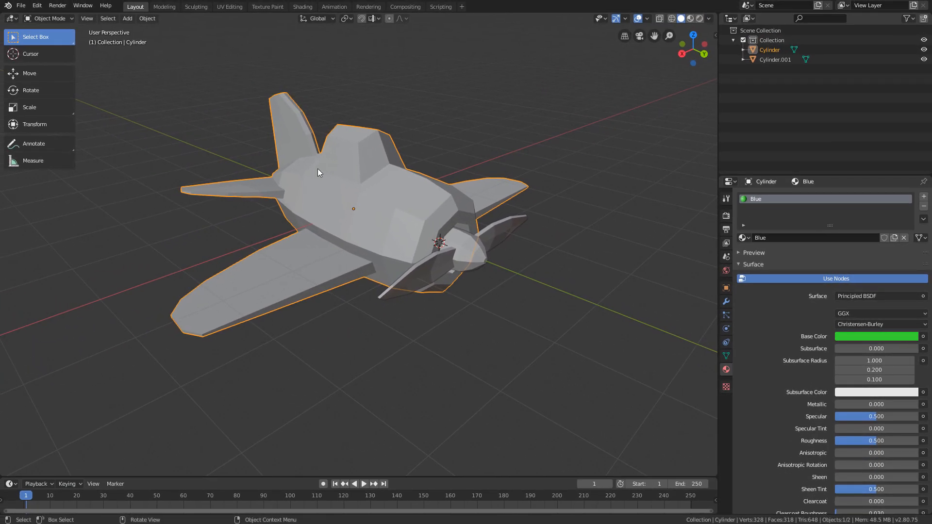
Inspect the airplane in wireframe shading and return the viewport to solid shading
middle_drag(439, 193, 400, 232)
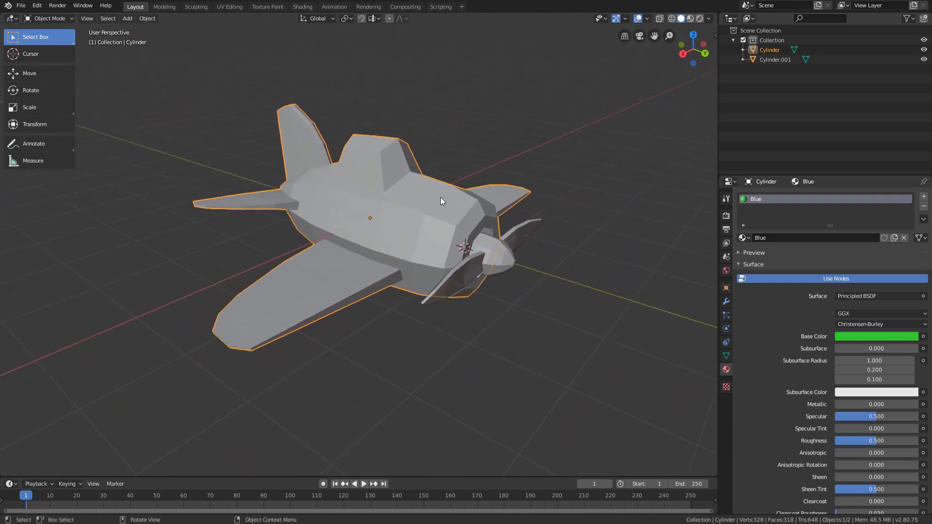
middle_drag(440, 197, 427, 155)
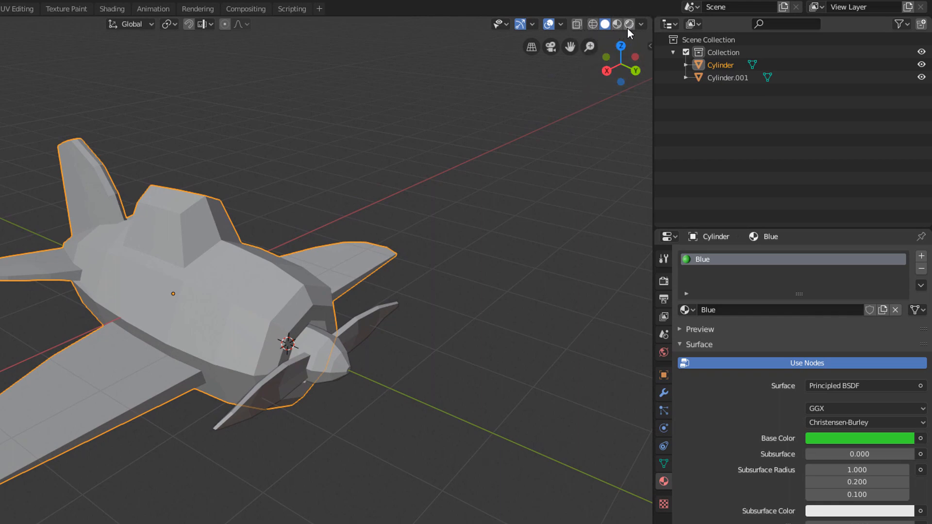
click(593, 24)
middle_drag(299, 287, 351, 253)
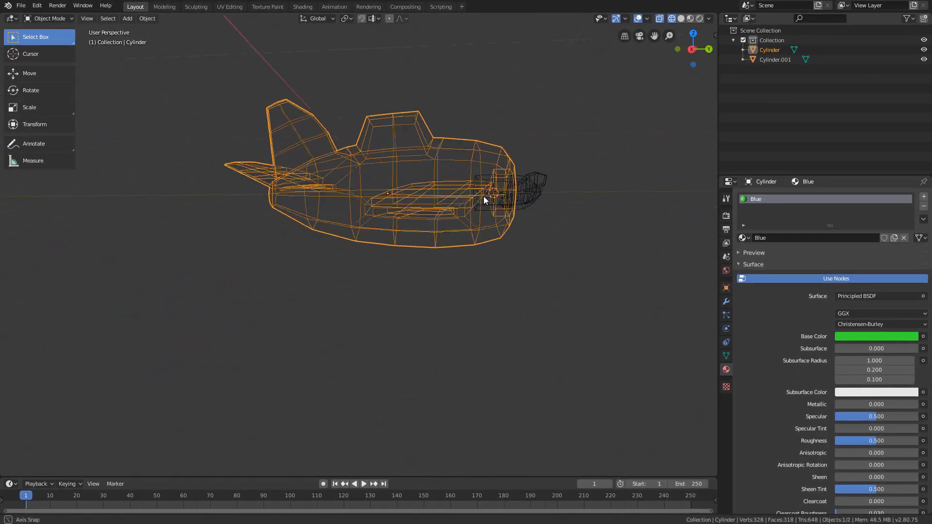
middle_drag(483, 197, 456, 239)
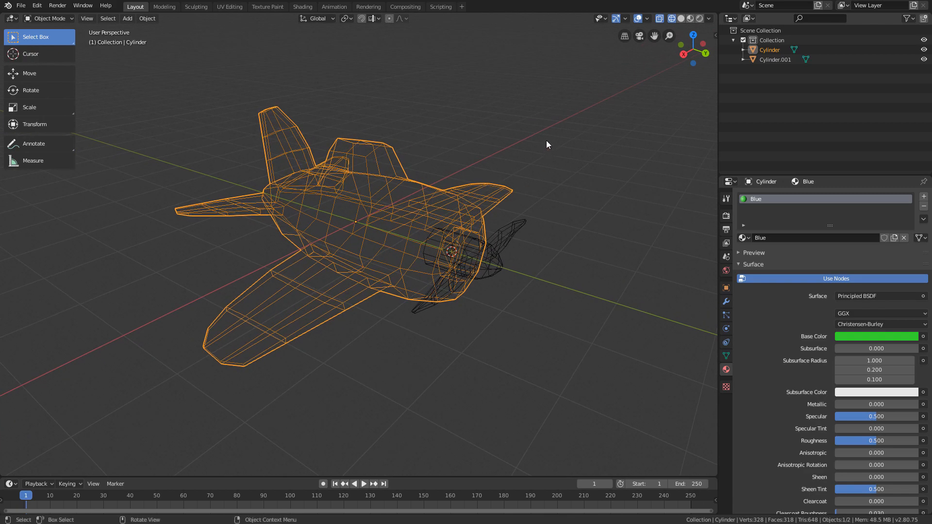
click(681, 19)
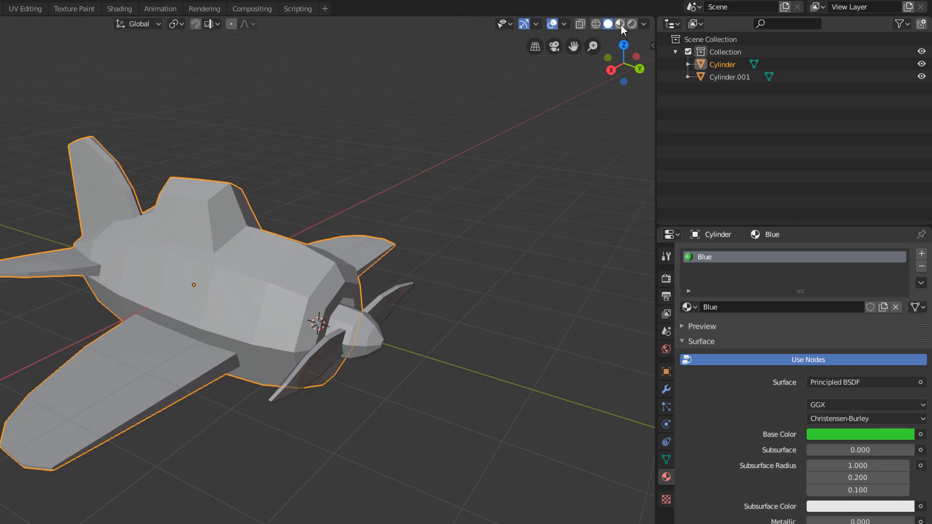
Preview the airplane in rendered shading and leave the viewport in Look Dev shading
click(620, 25)
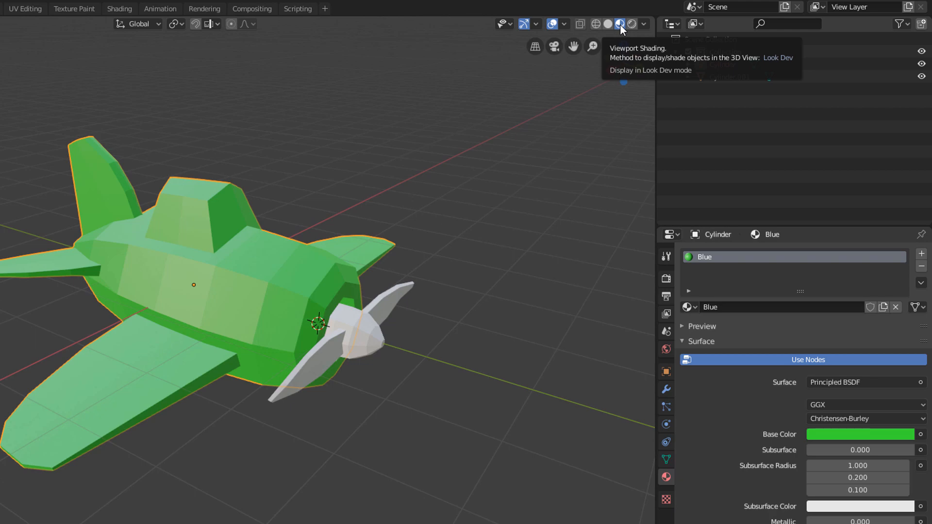
mouse_move(447, 179)
middle_down()
mouse_move(434, 190)
mouse_move(441, 176)
middle_up()
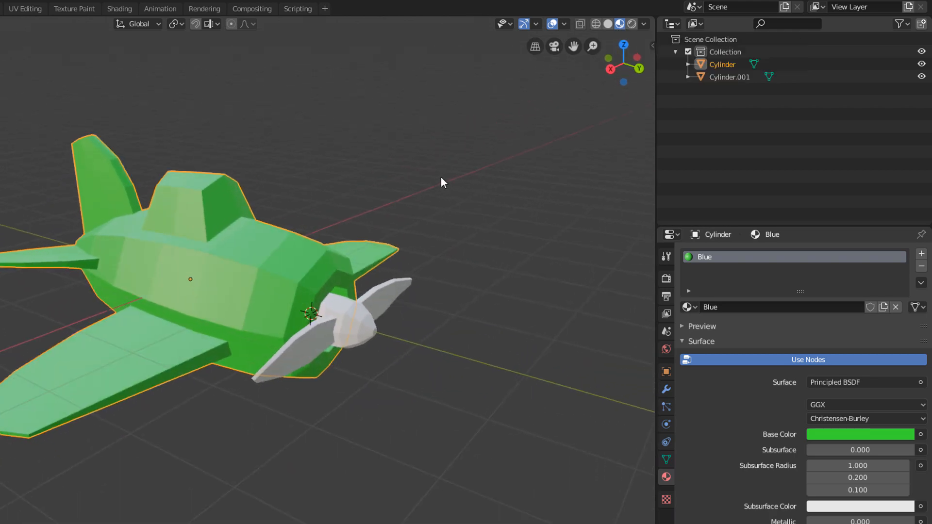
click(632, 23)
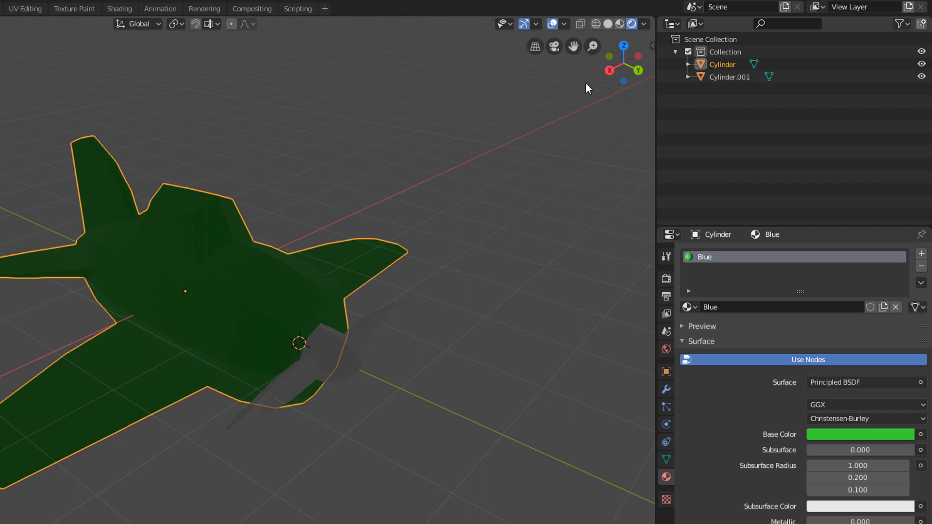
click(620, 24)
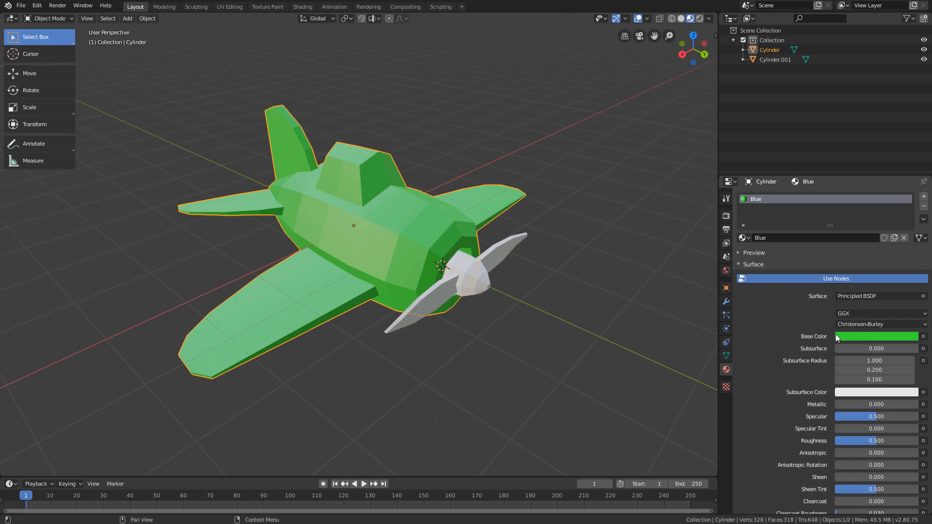
Try yellow as the Blue material's base color and settle on a dark navy blue
click(860, 338)
drag(859, 234, 839, 253)
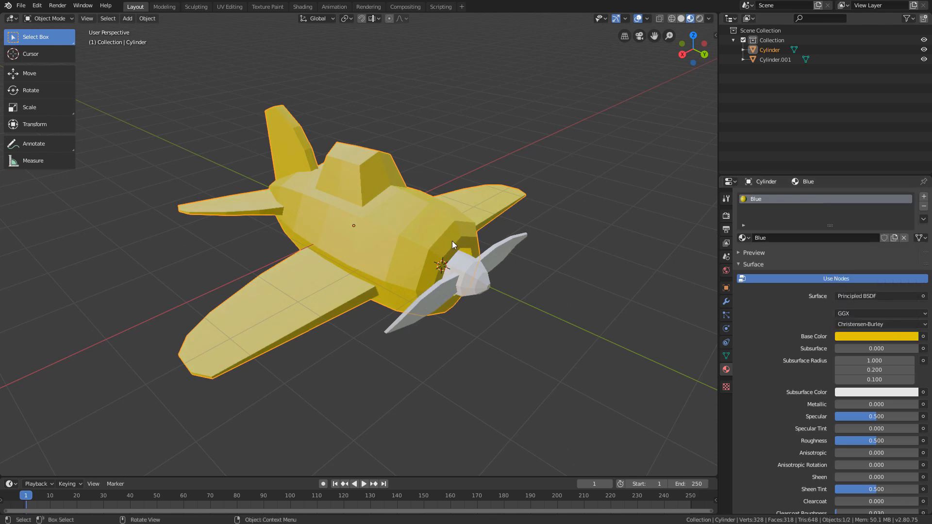
click(884, 337)
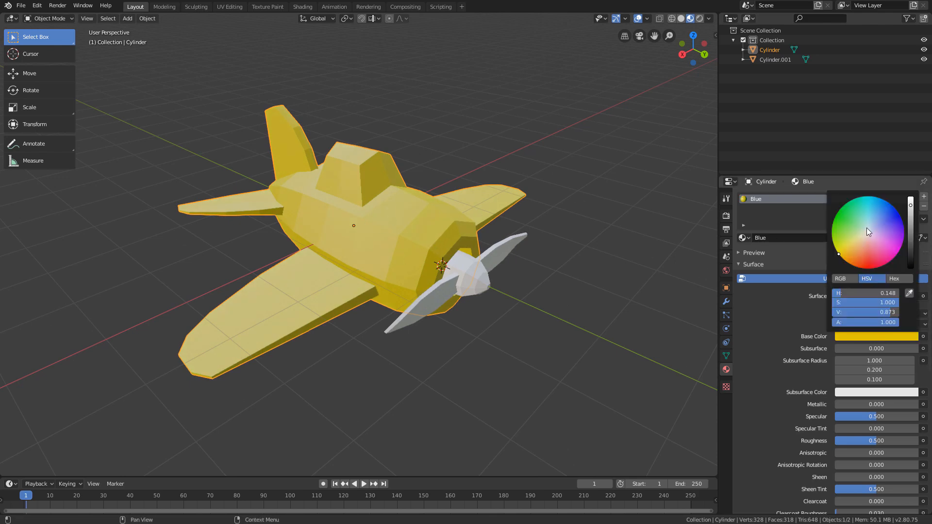
mouse_move(867, 231)
mouse_down()
mouse_move(880, 206)
mouse_move(910, 213)
mouse_move(911, 241)
mouse_up()
middle_drag(440, 263, 408, 281)
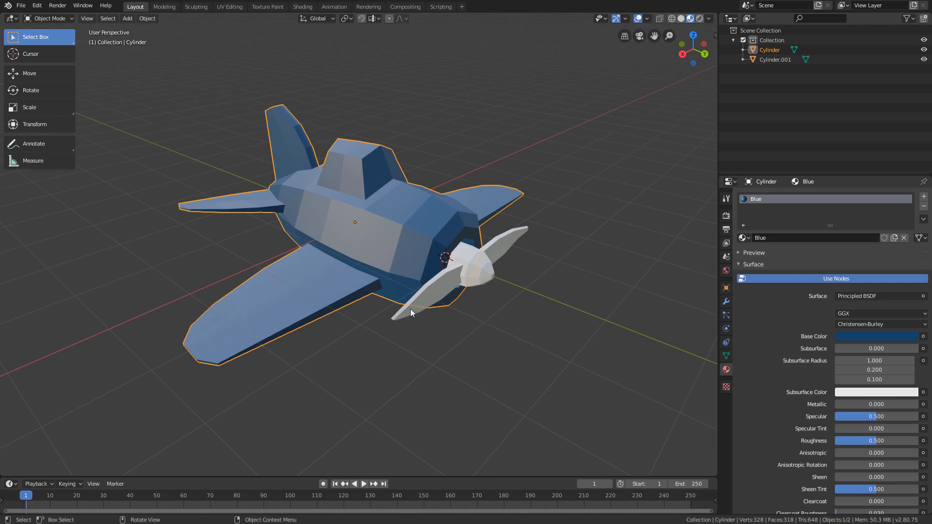
middle_drag(410, 309, 416, 291)
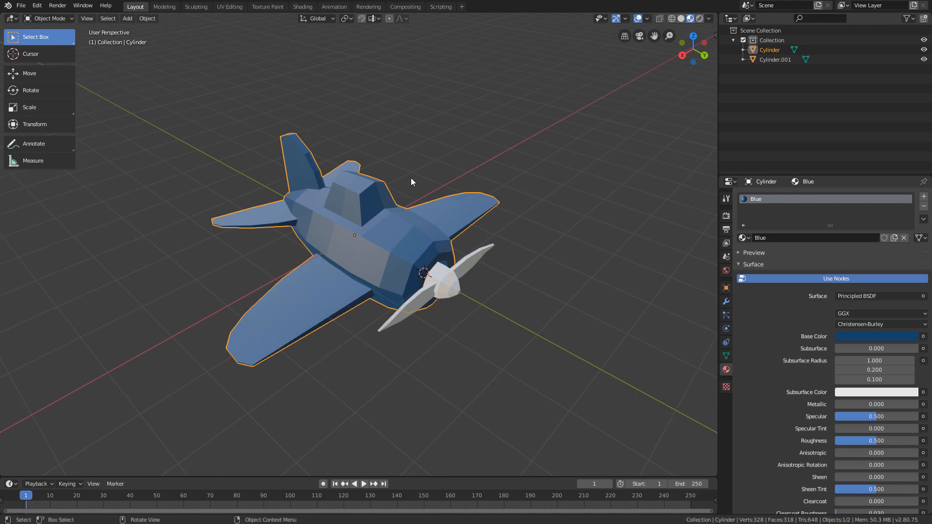
scroll(387, 262, up, 1)
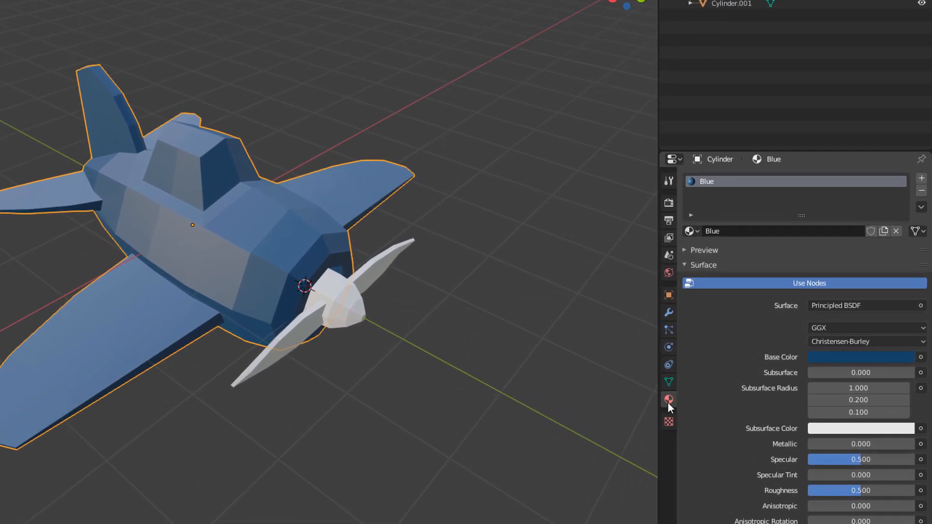
Enlarge the material slot list, add a second slot to the airplane body and keep the empty slot selected
drag(805, 217, 804, 242)
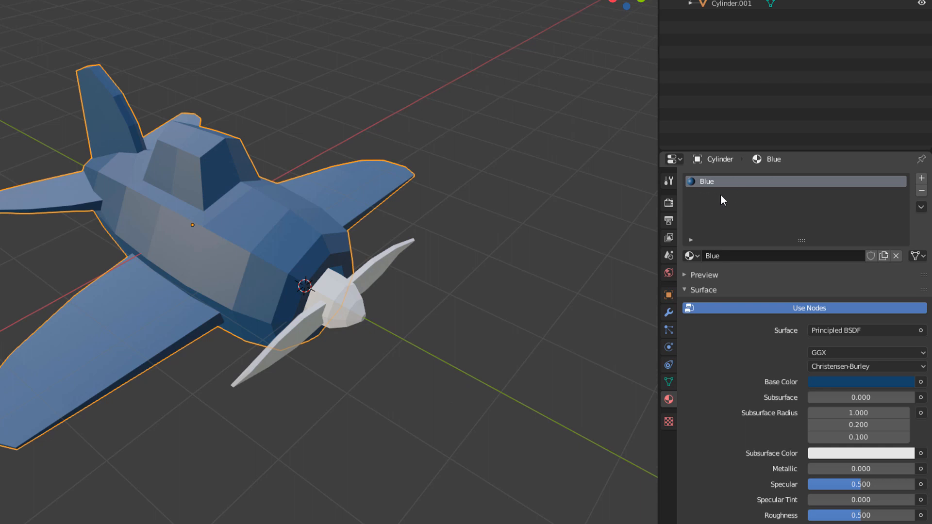
click(924, 179)
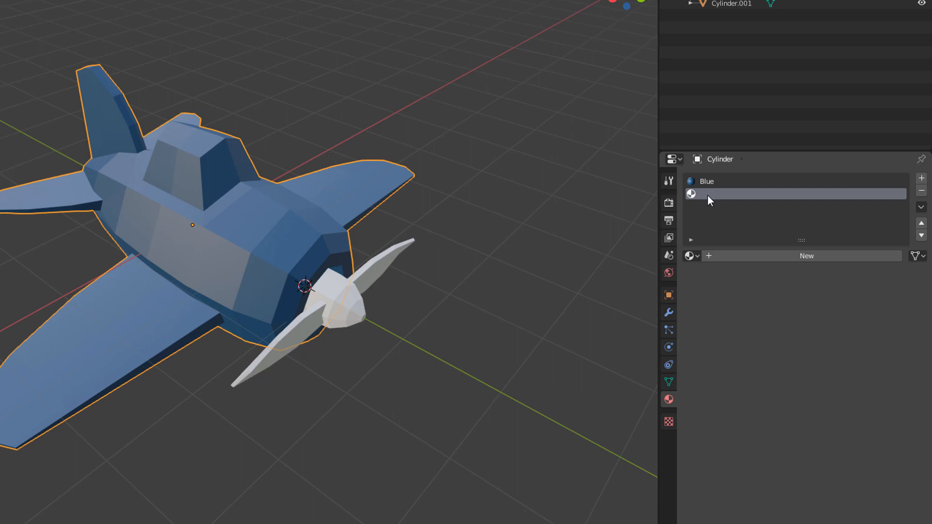
click(719, 187)
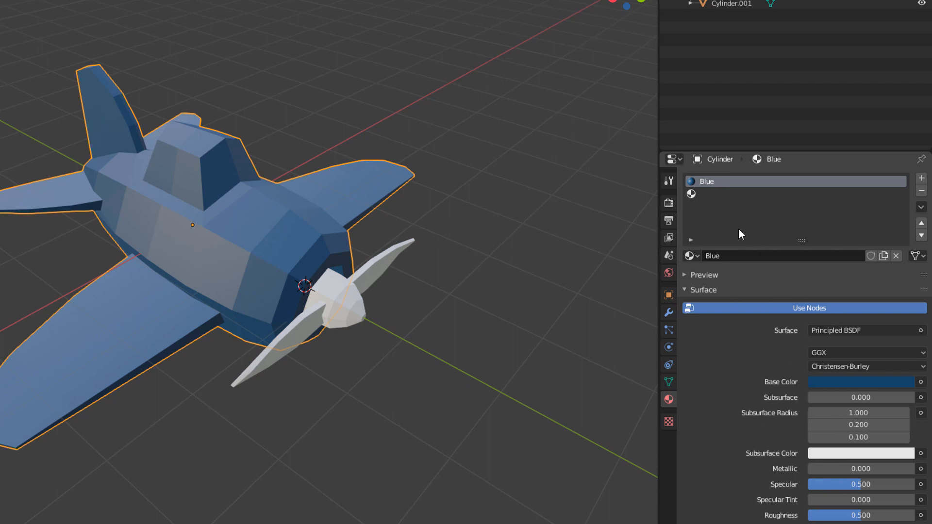
click(703, 194)
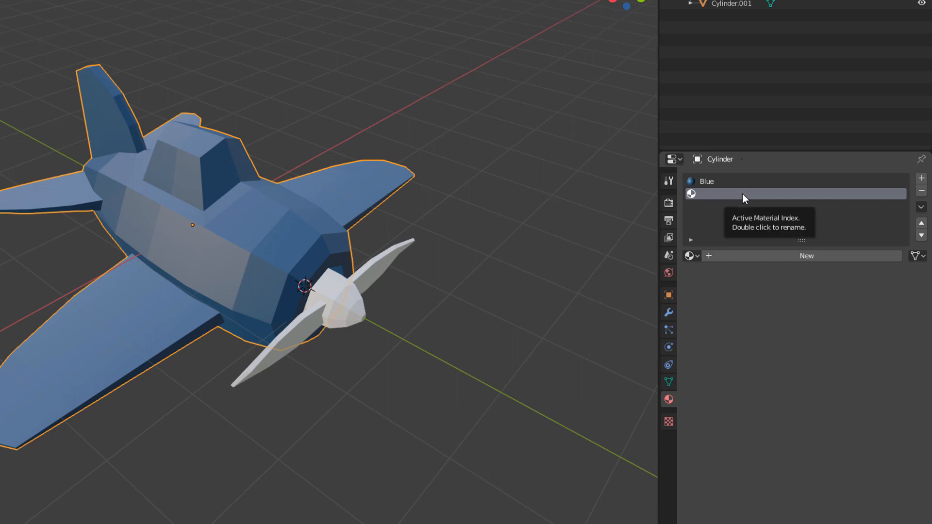
Create a new material named Yellow in the empty slot and set its base color to golden yellow
click(782, 256)
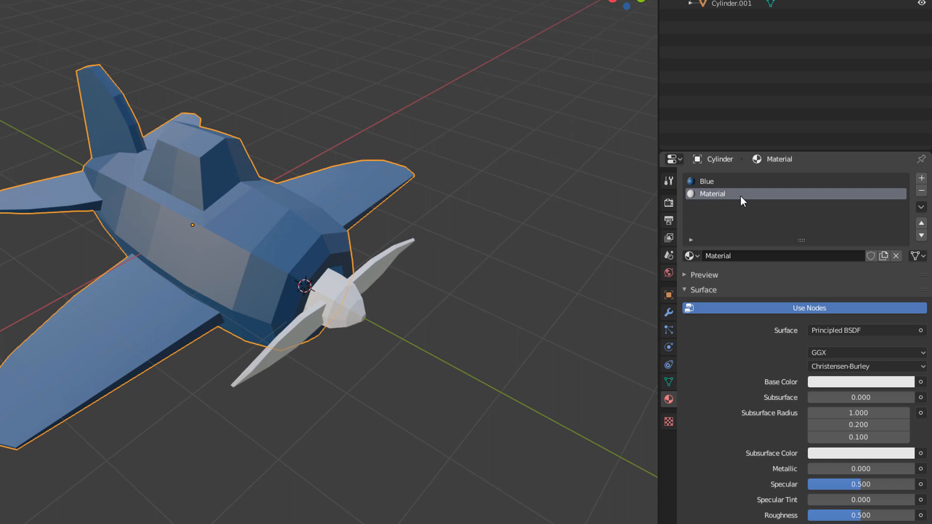
click(736, 257)
text(Yellow)
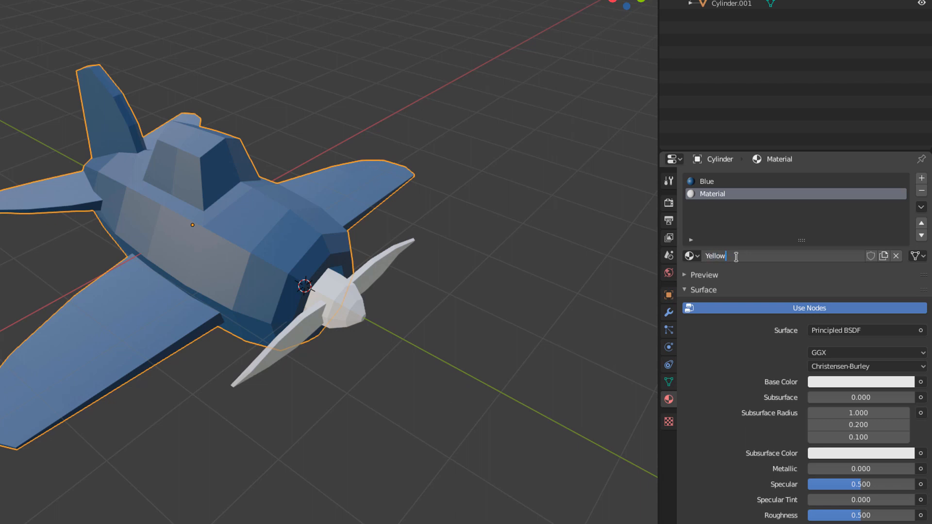
key(Return)
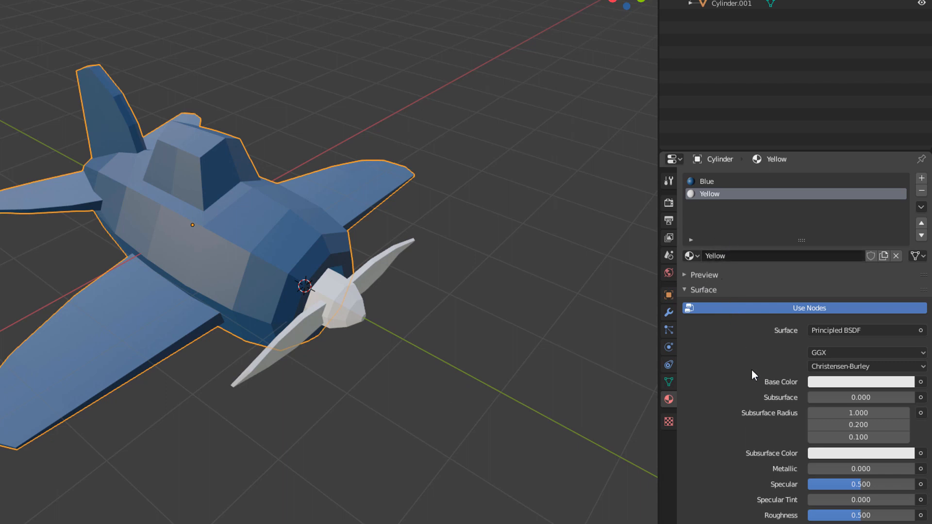
click(836, 383)
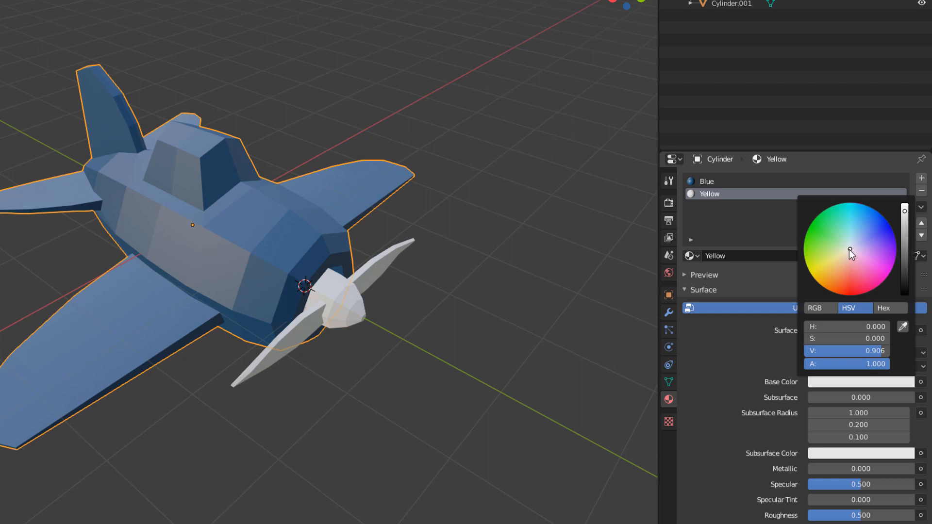
drag(849, 249, 823, 276)
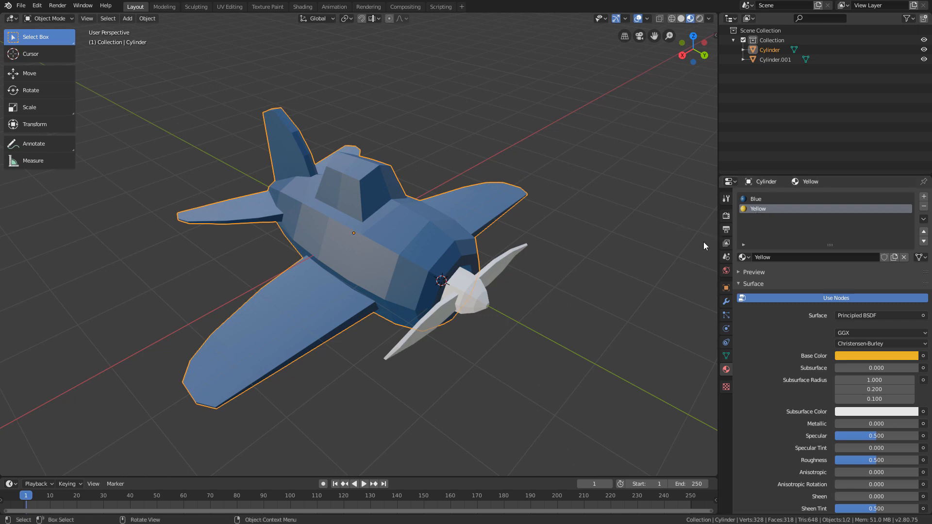
Enter Edit Mode on the airplane body and turn on X-ray so selections reach through the mesh
middle_drag(491, 252, 514, 236)
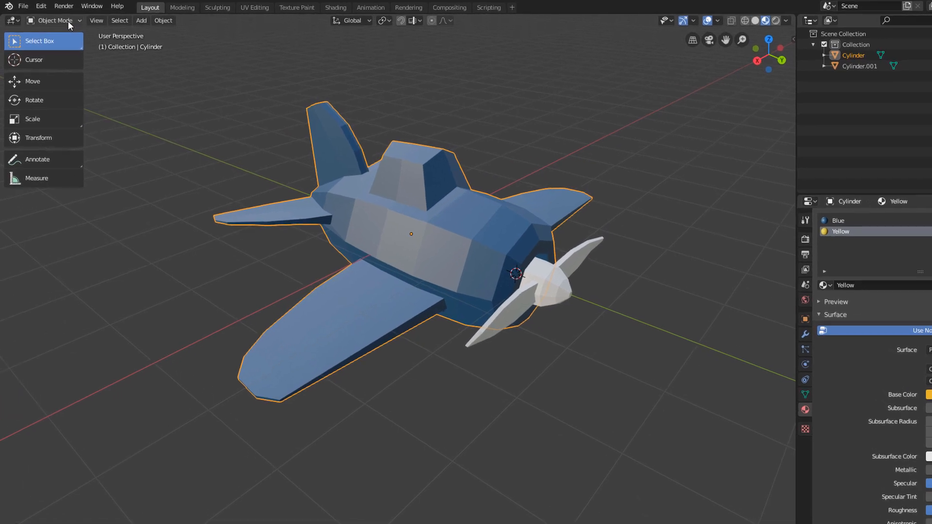
click(48, 19)
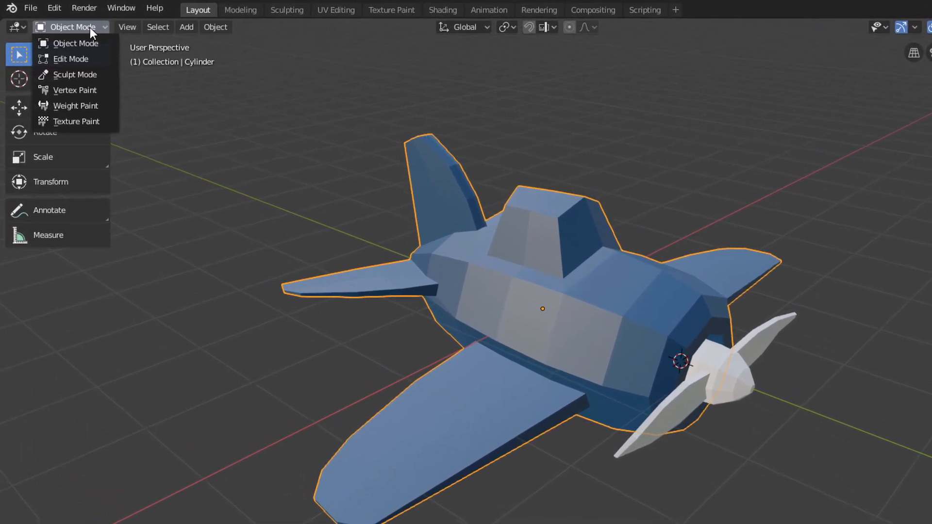
click(92, 60)
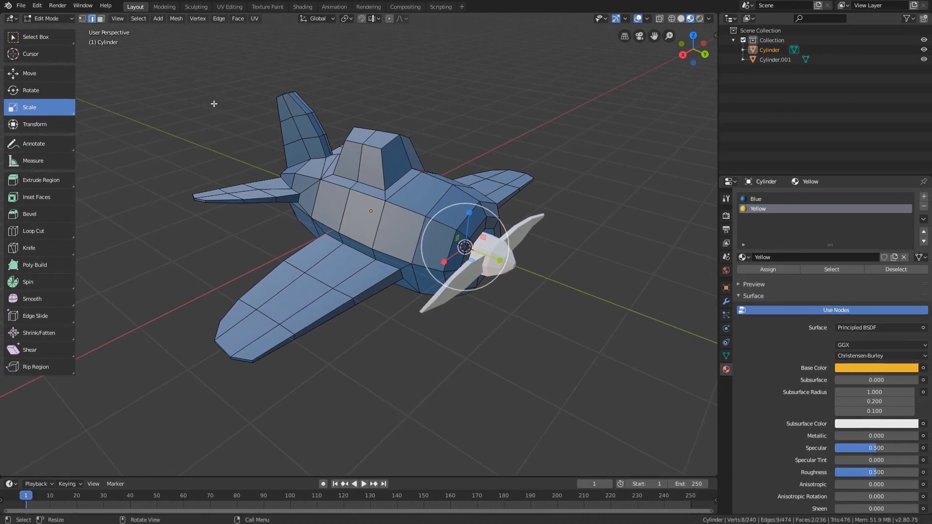
middle_drag(285, 142, 301, 151)
scroll(303, 161, up, 1)
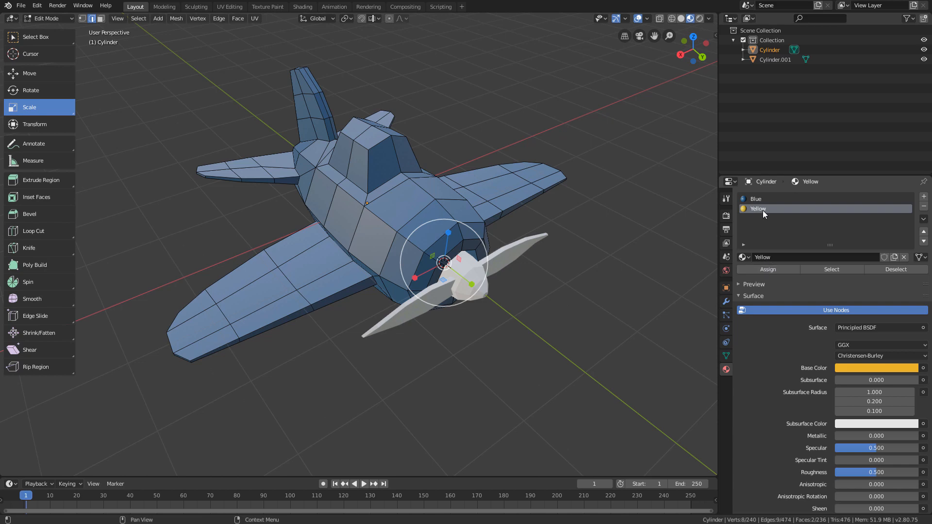
middle_drag(297, 246, 313, 252)
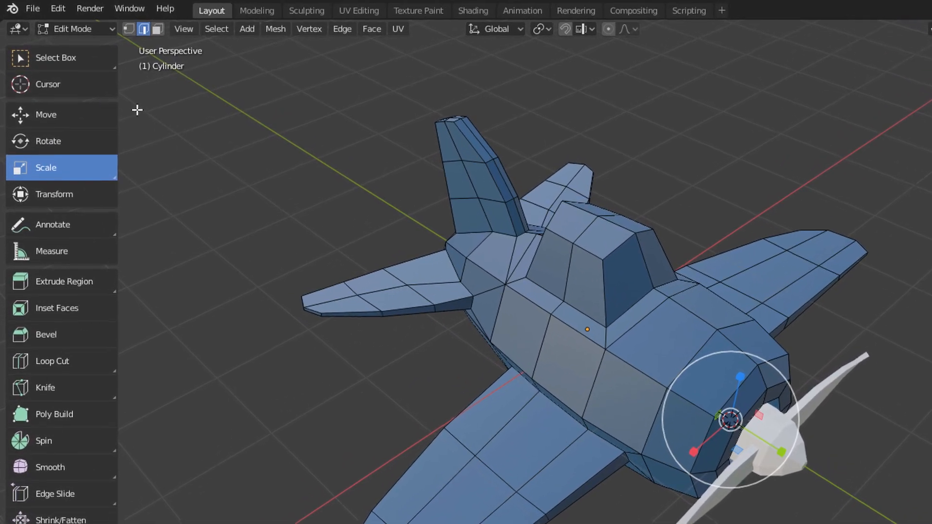
click(92, 60)
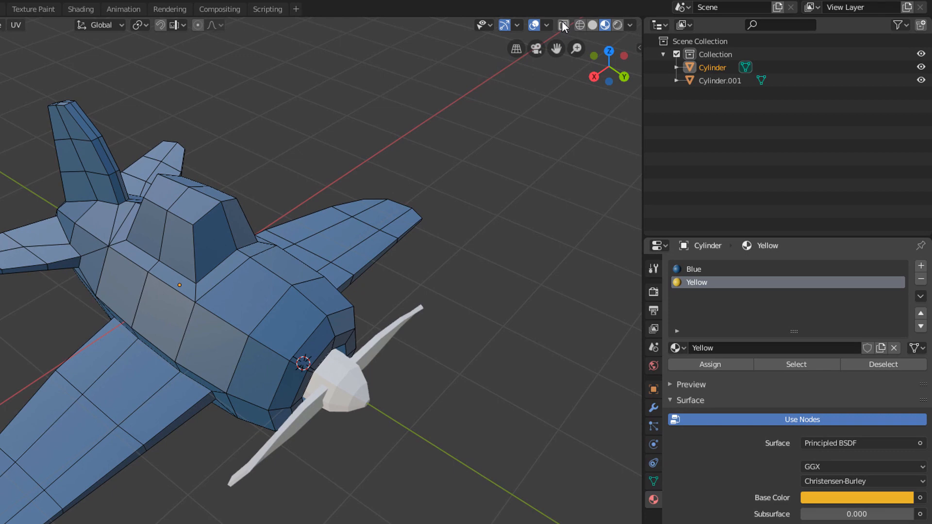
click(563, 23)
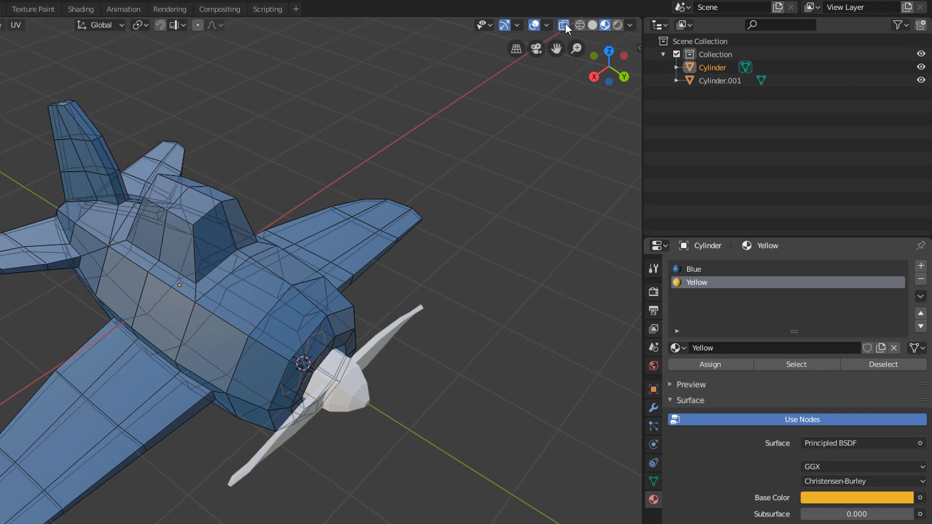
click(565, 23)
click(566, 23)
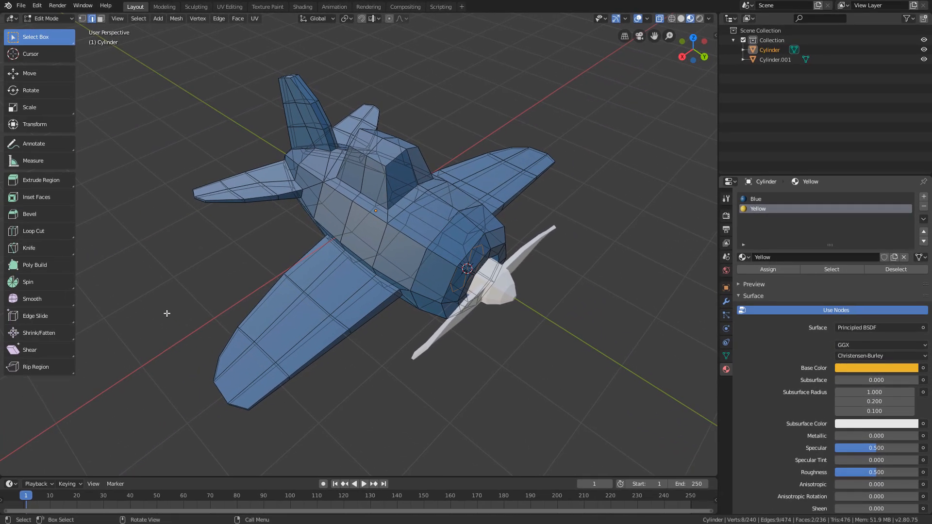
Switch to face selection and select all faces at the outer tips of both main wings
drag(167, 313, 302, 431)
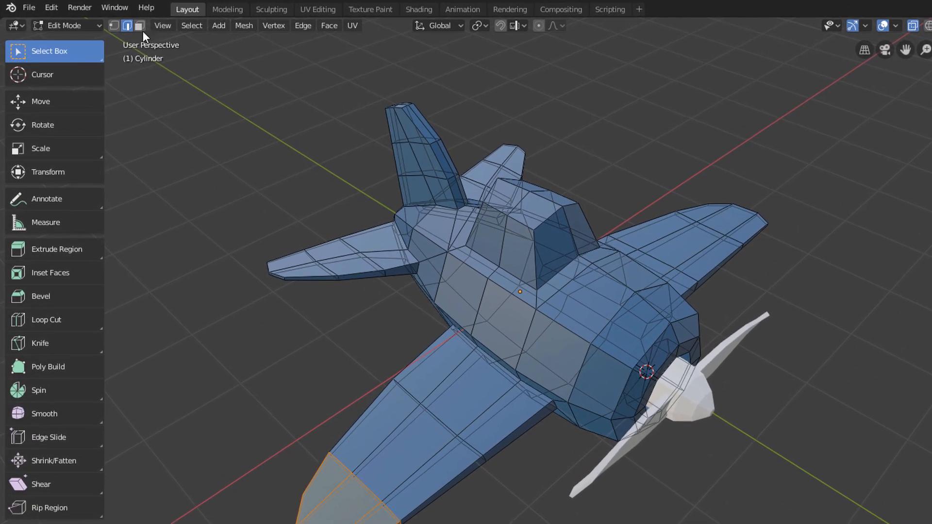
click(140, 25)
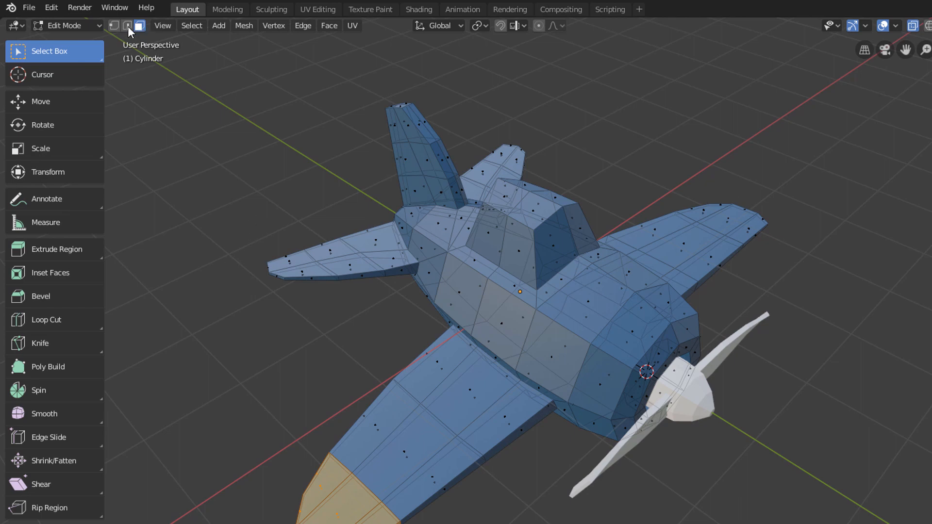
drag(238, 431, 401, 523)
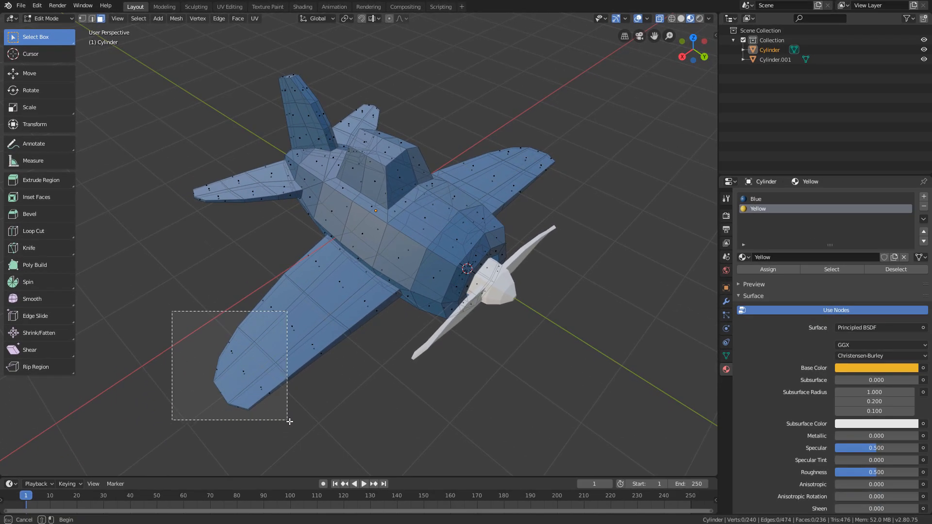
drag(290, 421, 283, 426)
middle_drag(398, 350, 430, 330)
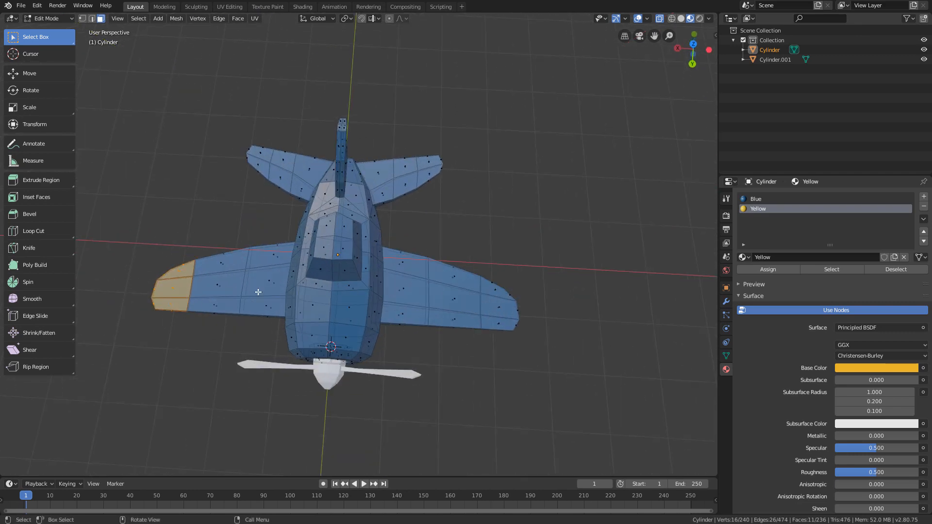
shift+drag(535, 262, 480, 373)
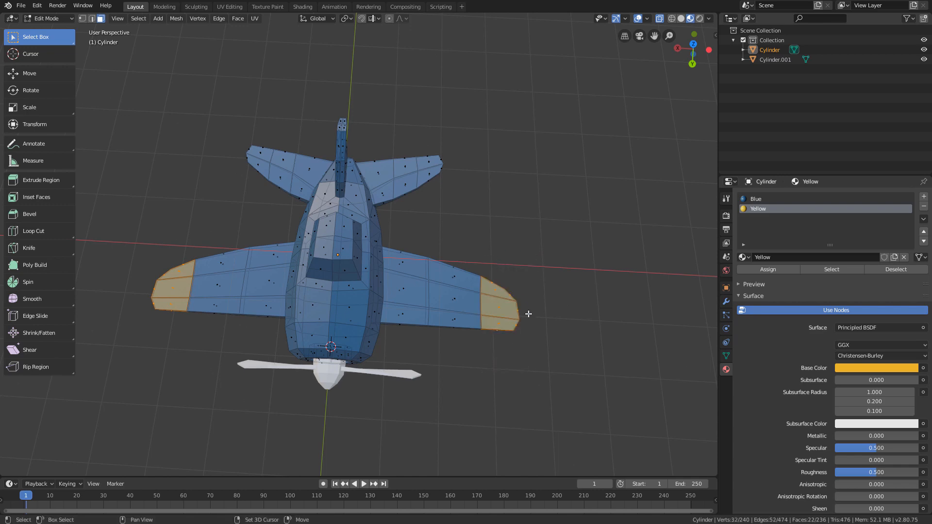
Add the tips of both horizontal tail wings and the upper end of the vertical fin to the selection
middle_drag(479, 331, 488, 232)
shift+drag(464, 144, 417, 227)
shift+drag(220, 162, 270, 224)
middle_drag(252, 255, 333, 194)
scroll(313, 135, up, 1)
scroll(345, 191, up, 2)
shift+middle_drag(313, 136, 356, 156)
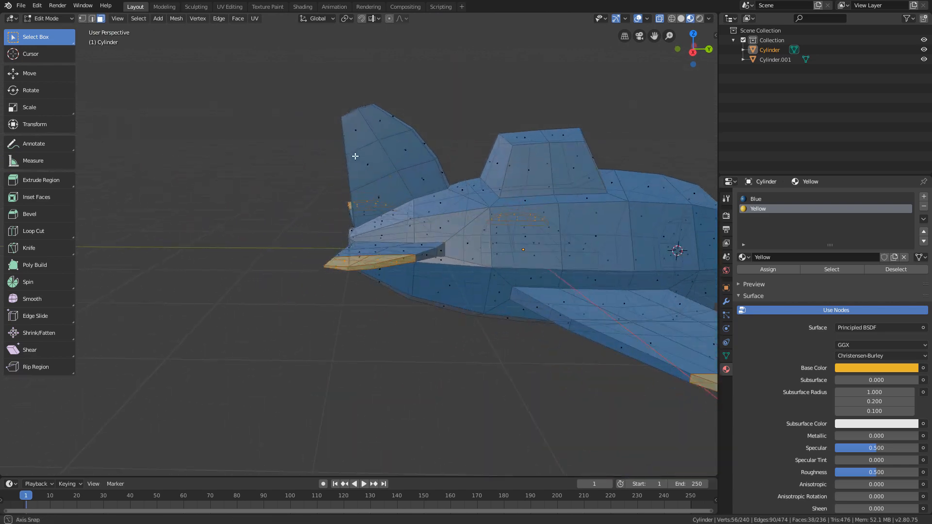
shift+drag(410, 83, 319, 141)
Assign the Yellow material to the selected wing and tail tips and check them from several angles
middle_drag(318, 193, 253, 214)
scroll(360, 238, down, 4)
middle_drag(443, 274, 466, 231)
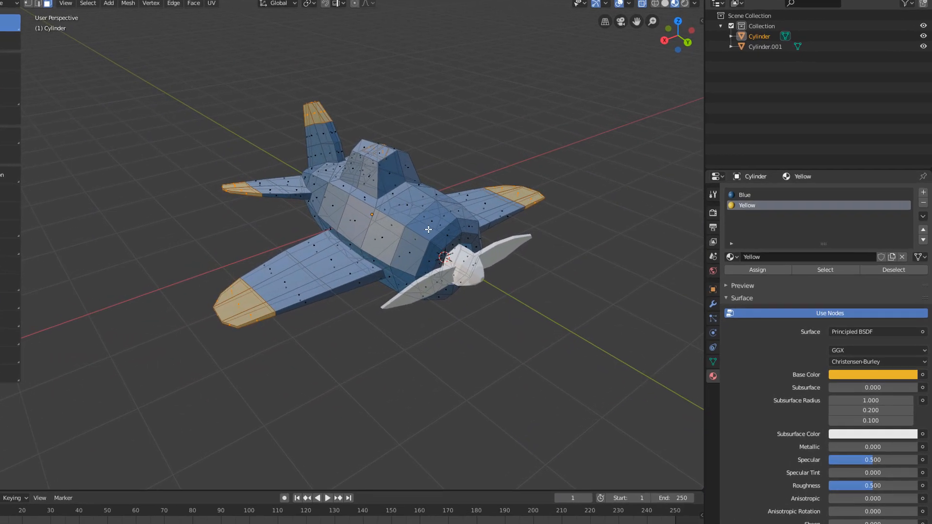
scroll(466, 230, up, 1)
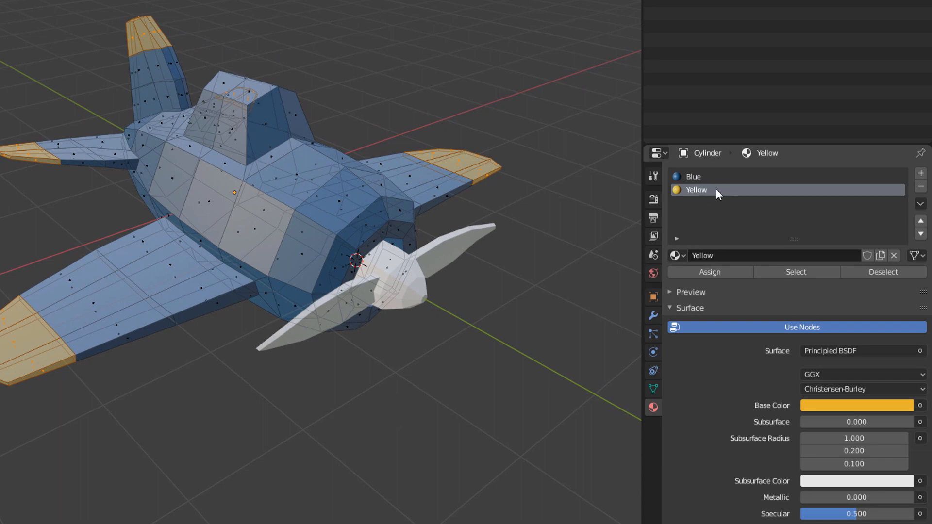
click(709, 273)
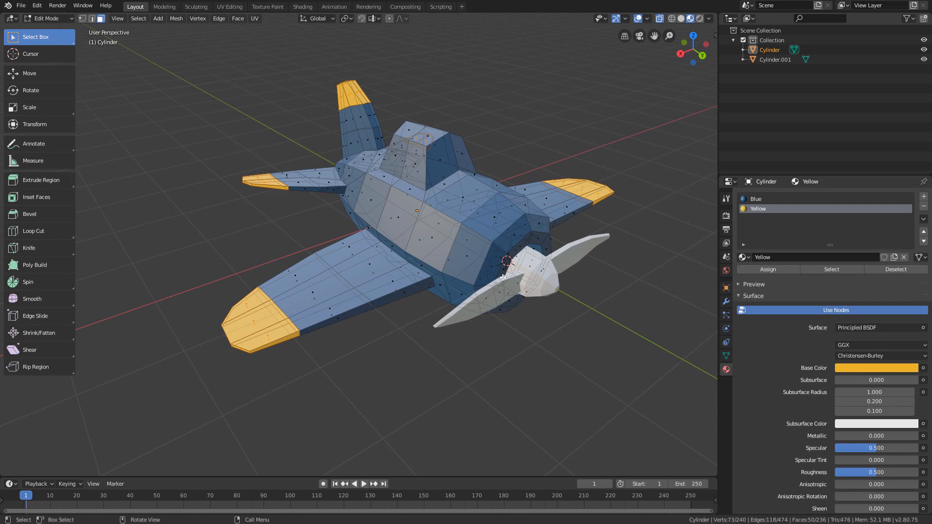
middle_drag(503, 278, 455, 287)
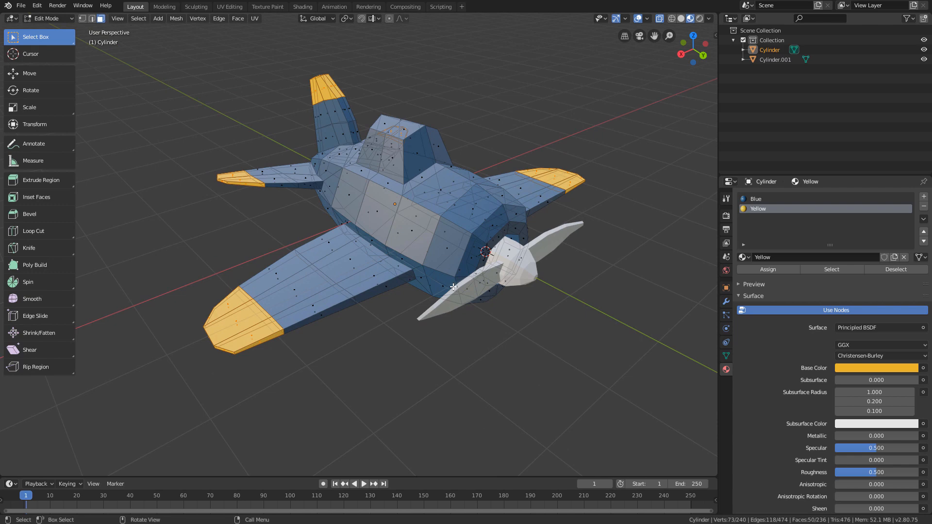
middle_drag(469, 269, 544, 238)
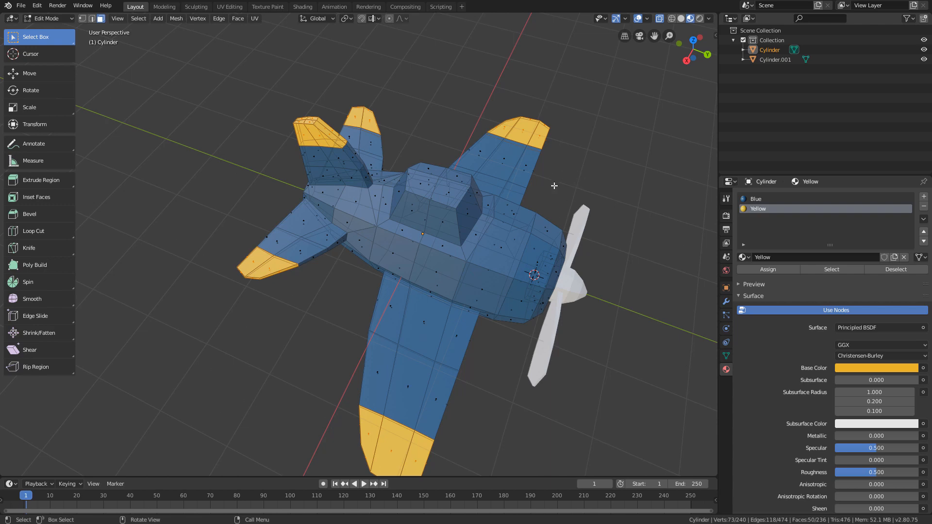
middle_drag(568, 365, 505, 302)
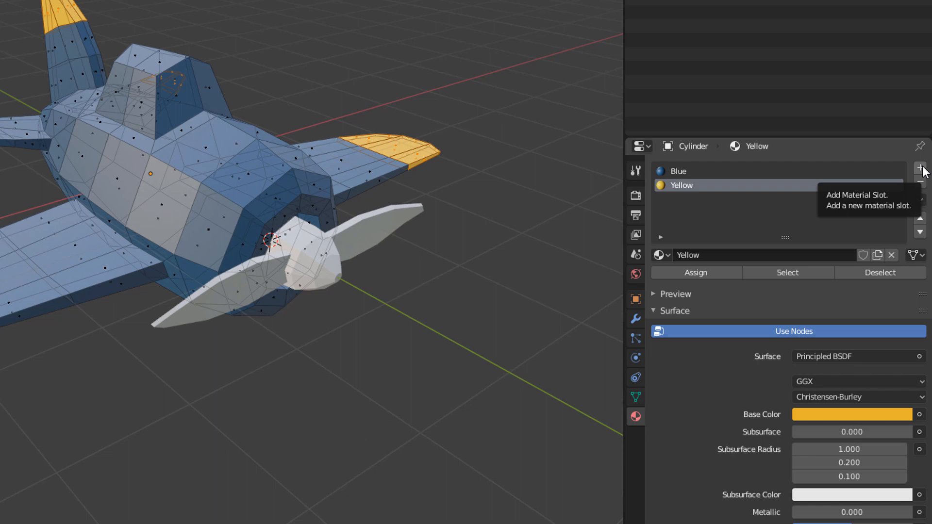
Add a third material slot to the airplane body with a new material named Red
click(921, 168)
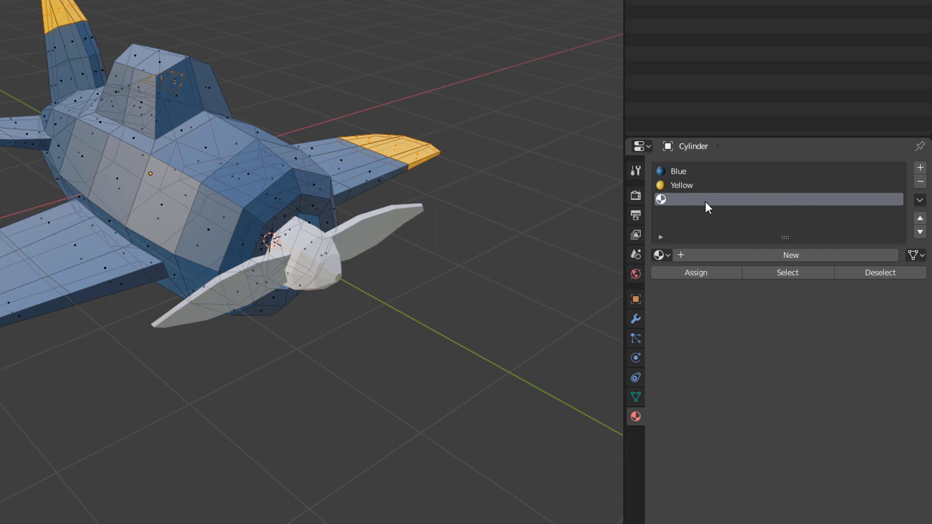
click(777, 257)
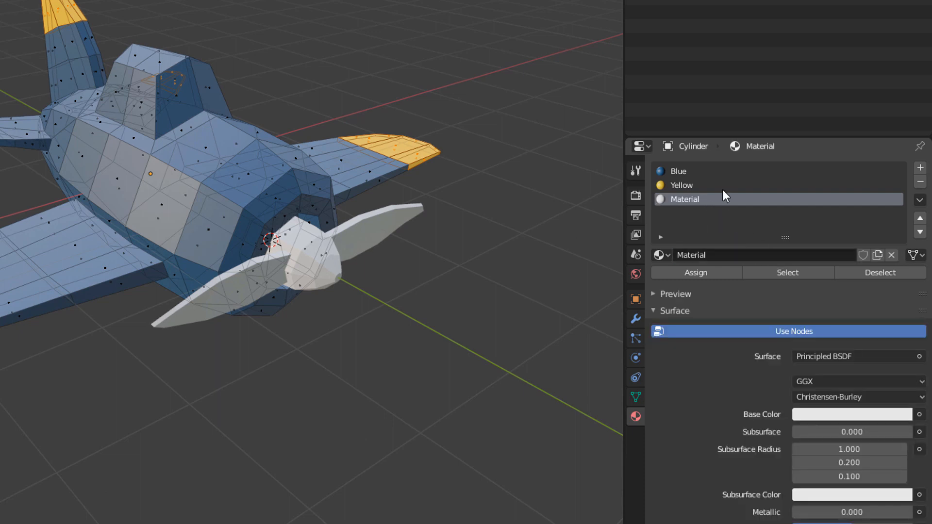
click(714, 252)
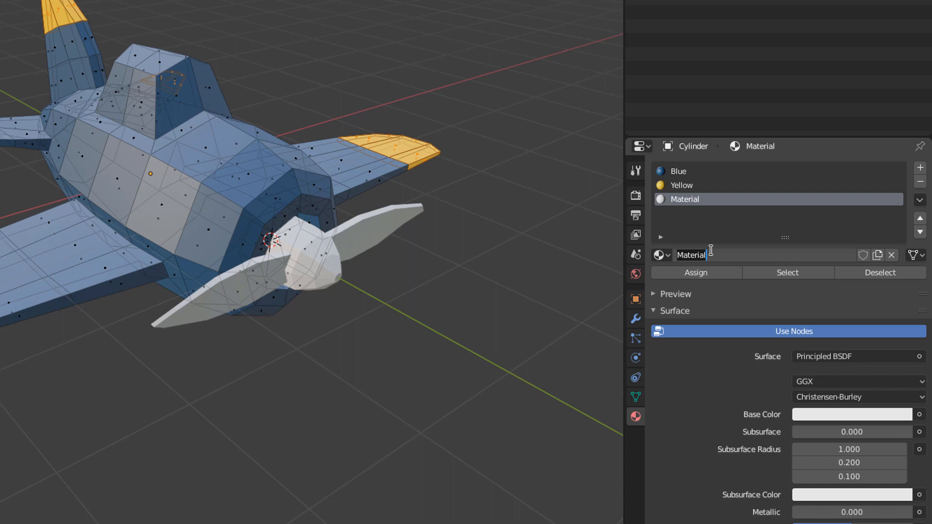
text(Red)
key(Return)
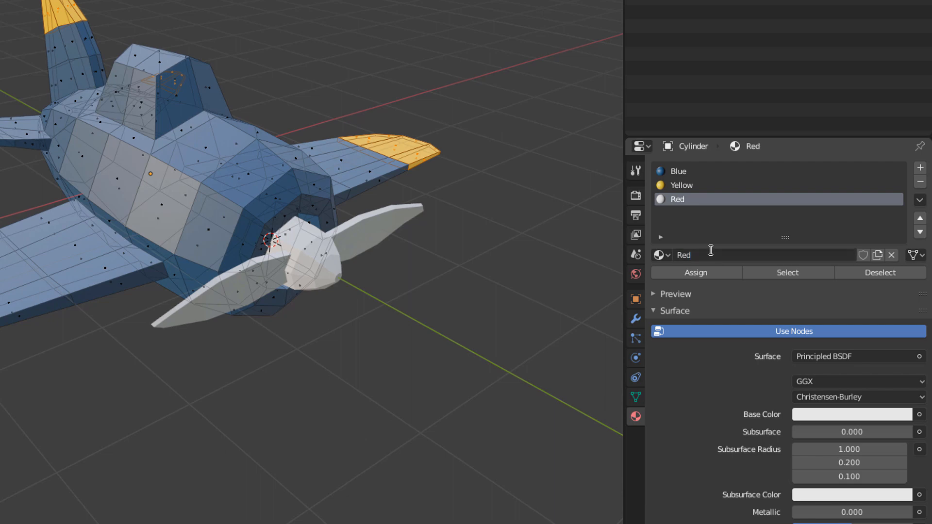
Set the Red material's base color to a strong orange-red with the value lowered to 0.780
click(842, 413)
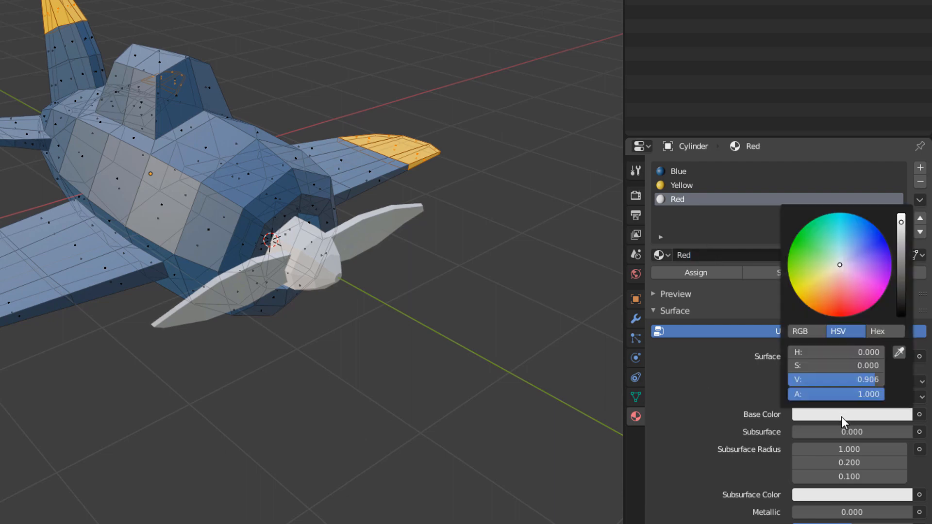
drag(831, 282, 831, 295)
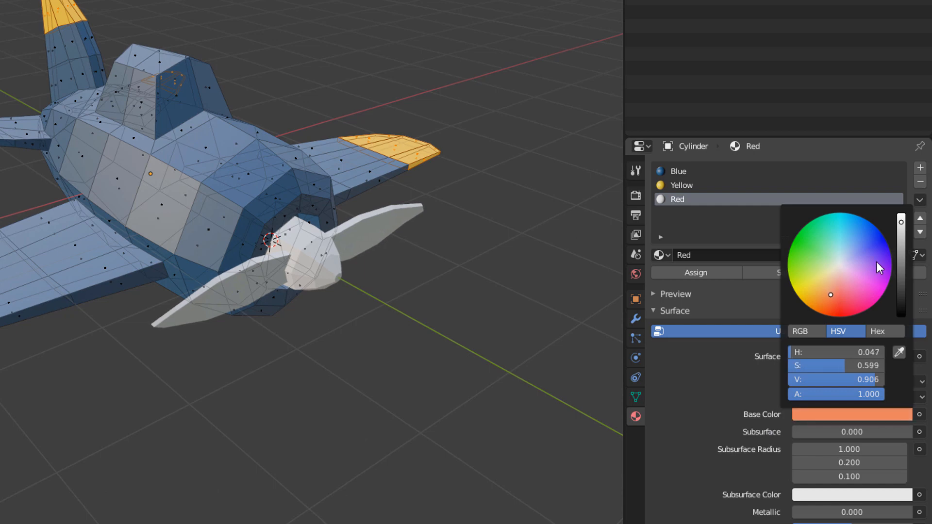
mouse_move(902, 232)
mouse_down()
mouse_move(901, 256)
mouse_move(902, 235)
mouse_up()
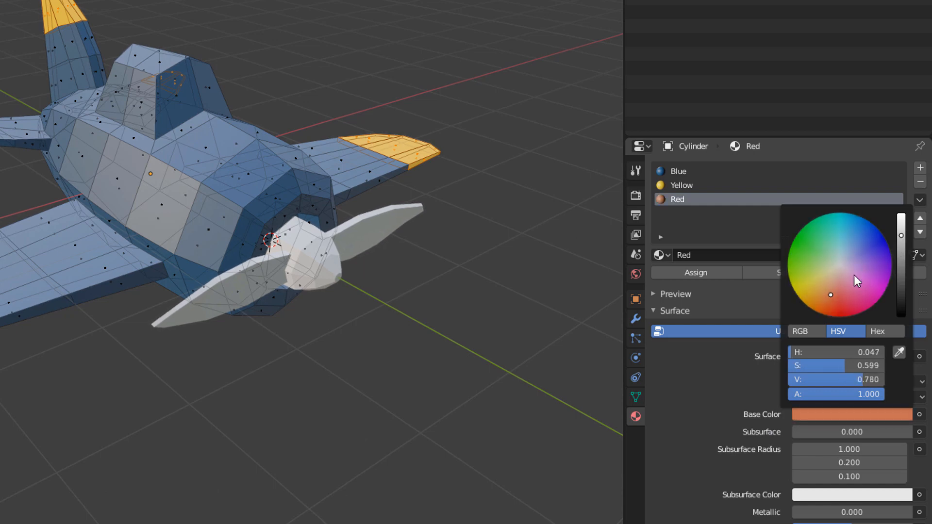
drag(831, 296, 829, 307)
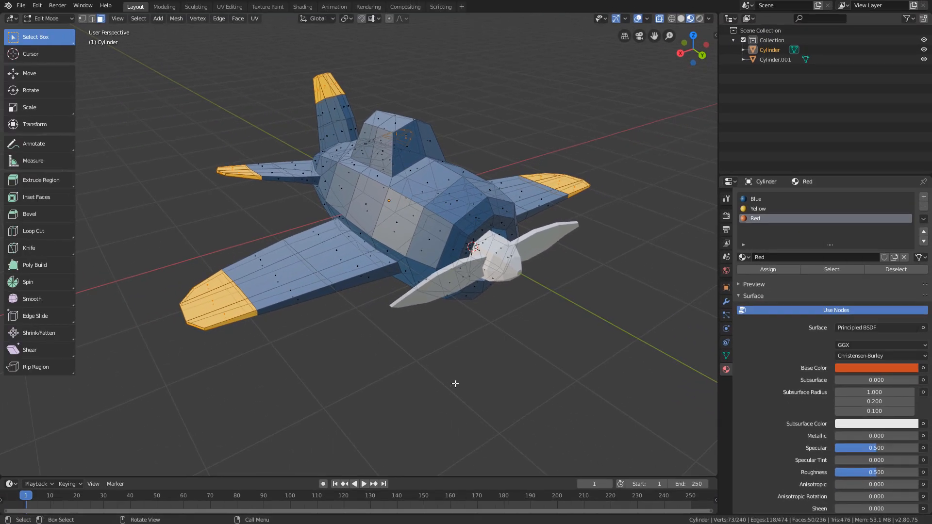
Select only the ring of faces around the airplane's nose, including the recessed front faces behind the propeller
middle_drag(455, 384, 515, 358)
drag(602, 196, 541, 327)
middle_drag(593, 316, 582, 297)
drag(573, 348, 518, 263)
middle_drag(571, 295, 467, 268)
shift+click(206, 184)
scroll(444, 263, up, 3)
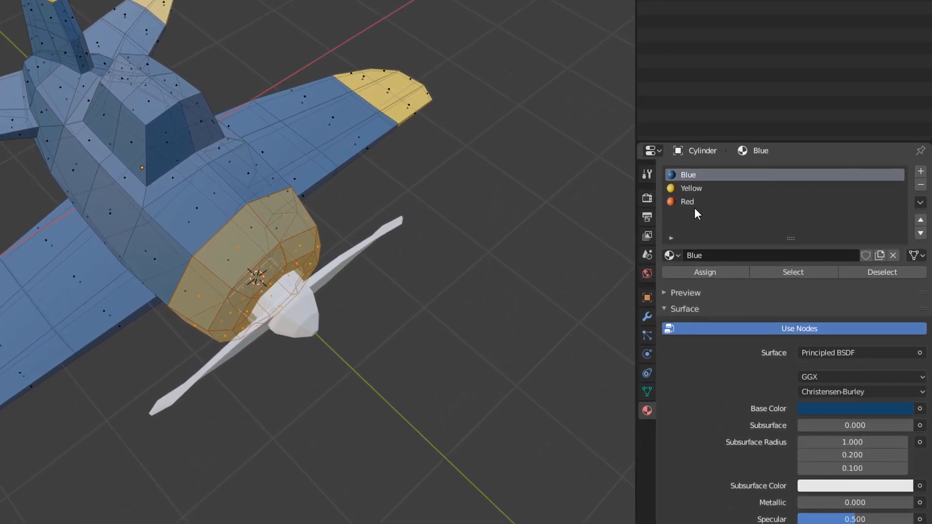
Assign the Red material to the selected nose faces and clear the selection
click(685, 202)
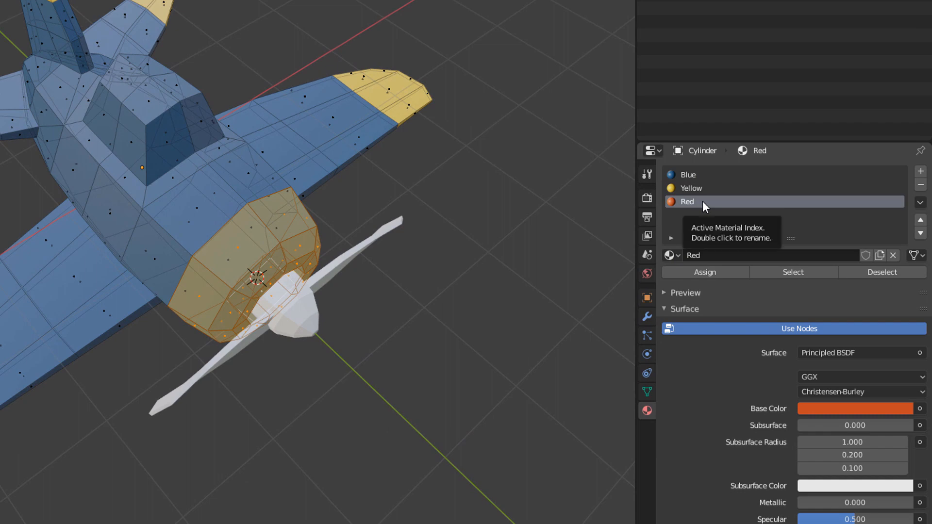
click(707, 272)
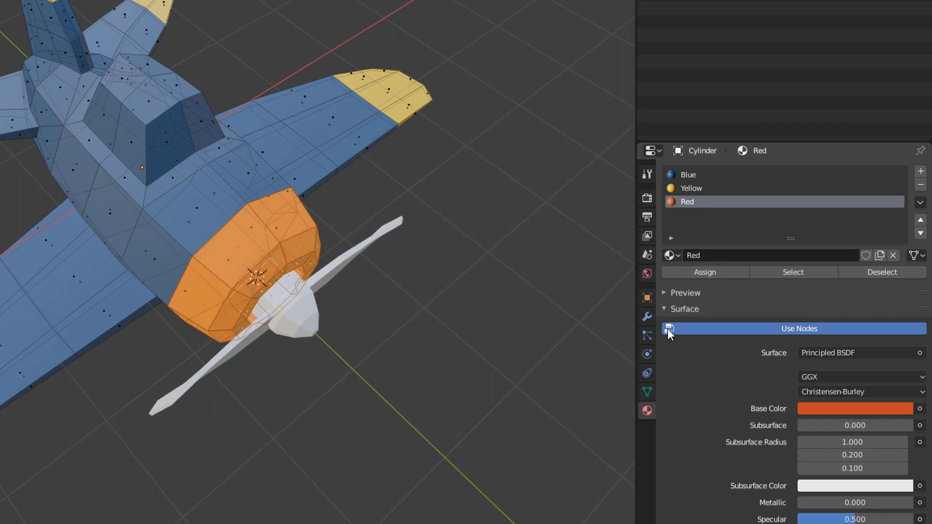
key(alt+a)
middle_drag(392, 348, 406, 333)
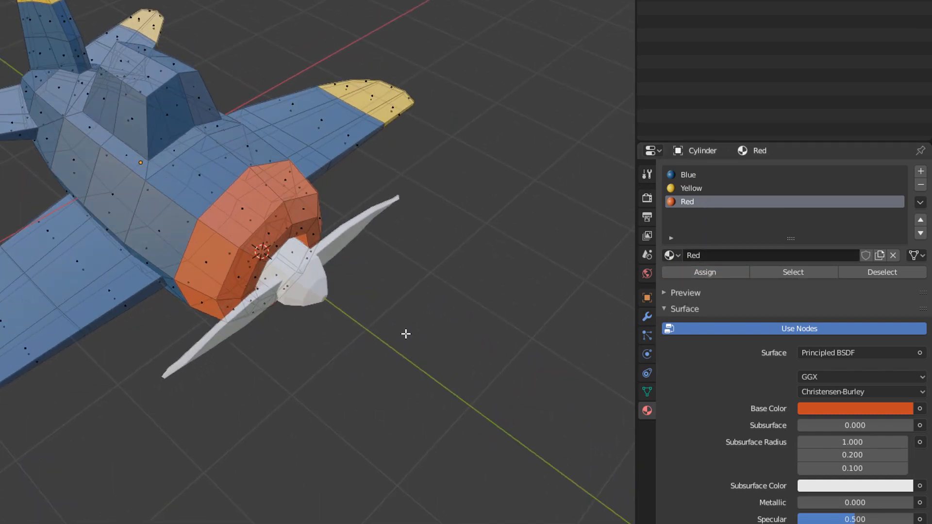
Assign the Red material to the single fuselage side face directly behind the red nose ring and clear the selection
click(154, 238)
click(701, 201)
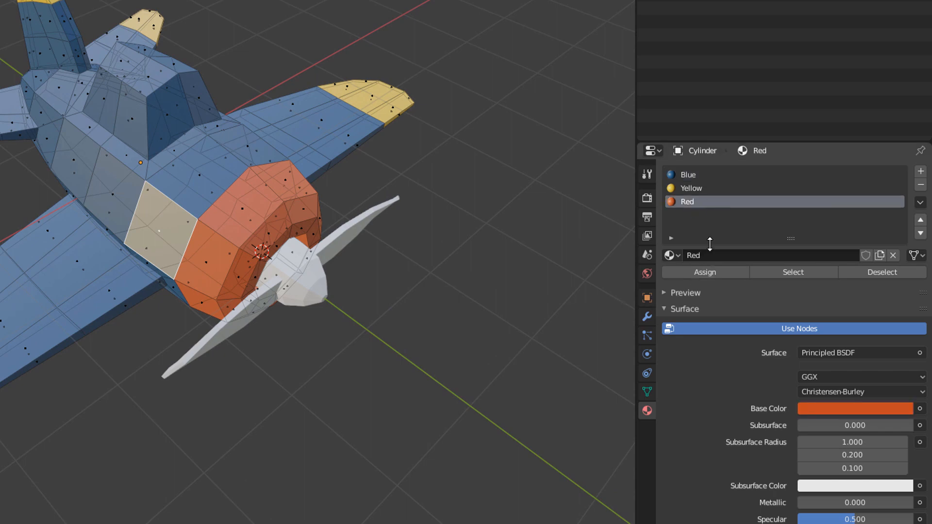
click(718, 275)
key(alt+a)
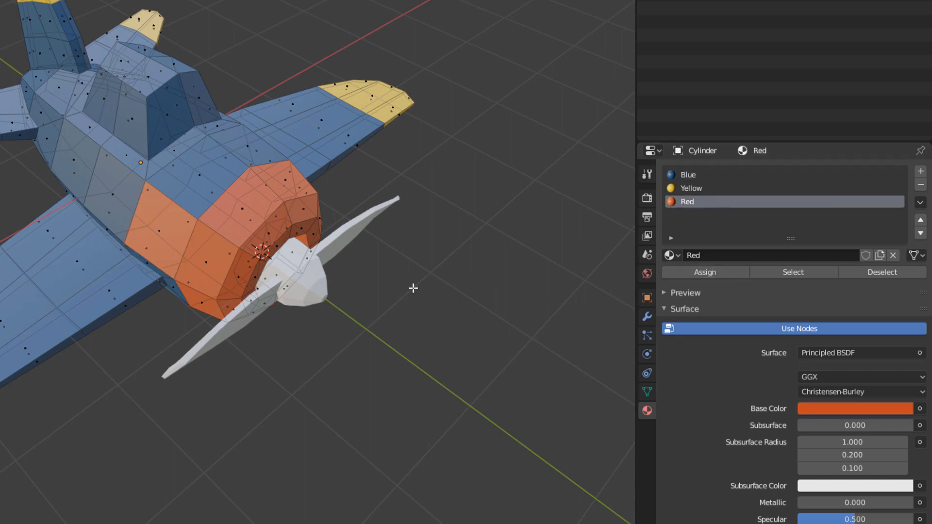
middle_drag(150, 260, 205, 243)
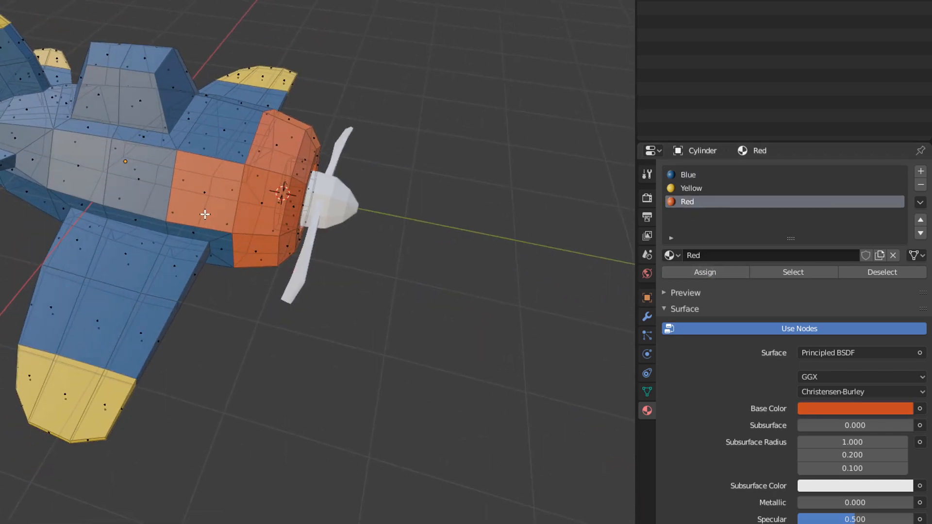
Assign the Blue material back to the fuselage side face behind the nose ring and clear the selection
middle_drag(471, 316, 181, 239)
click(181, 238)
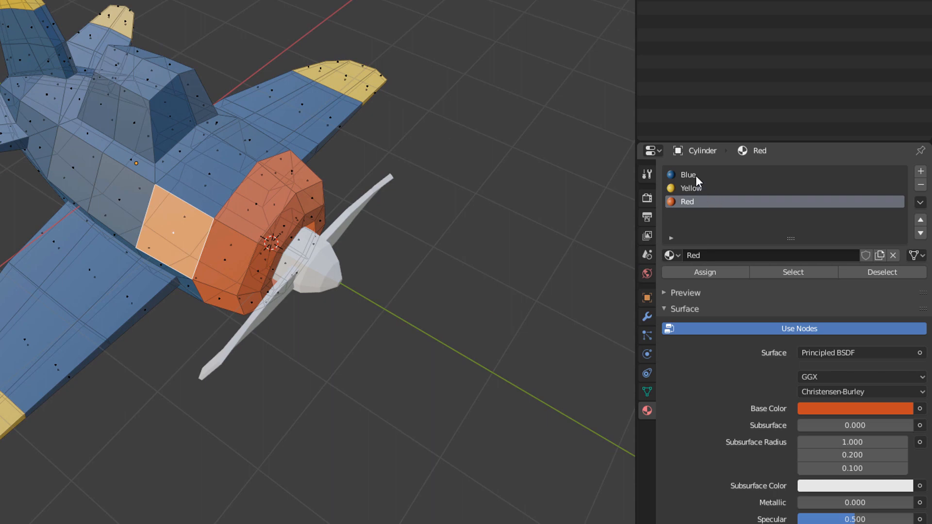
click(682, 176)
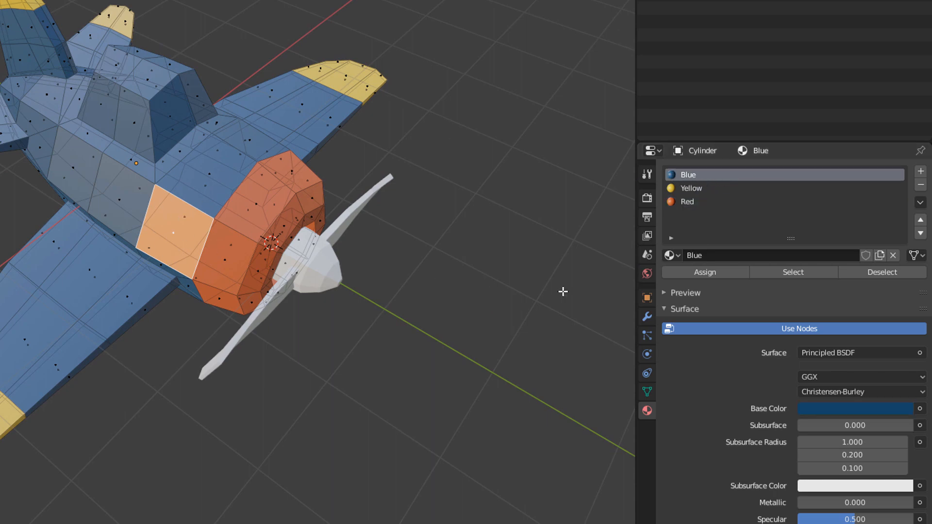
click(699, 273)
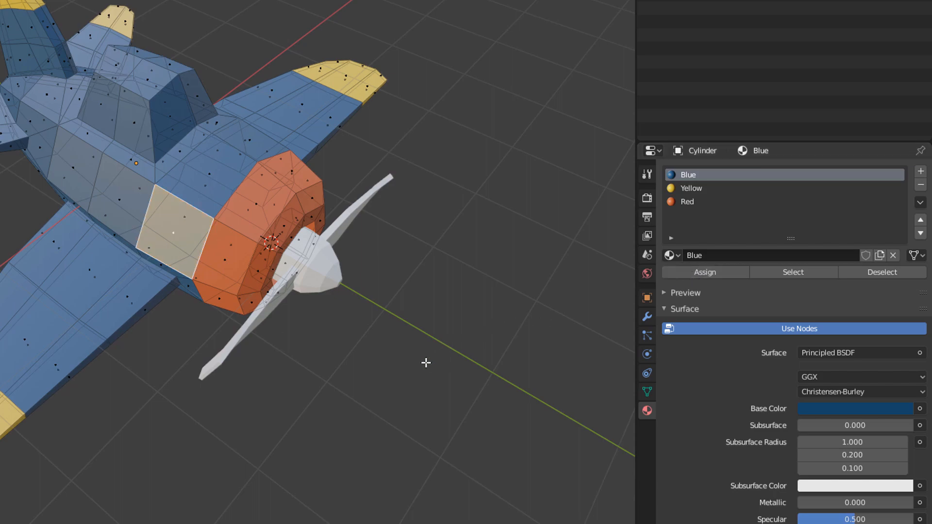
middle_drag(426, 363, 378, 346)
key(alt+a)
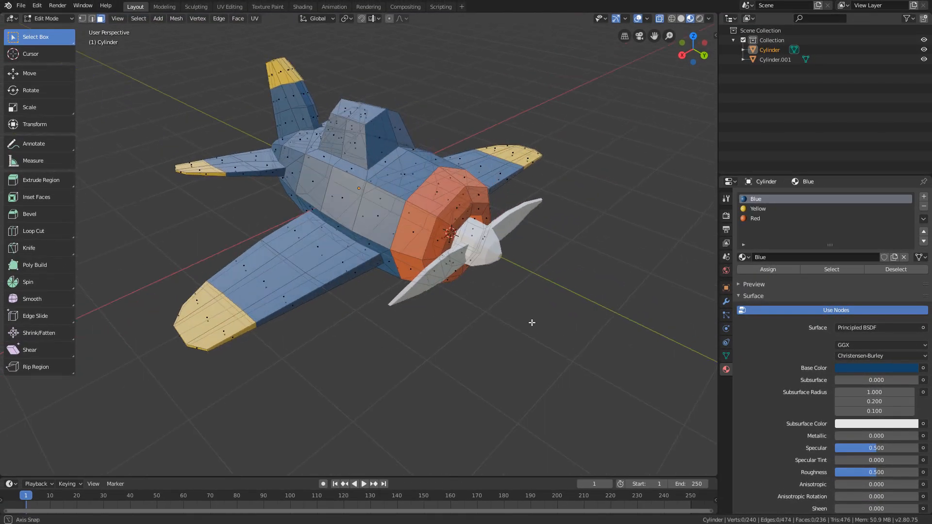
Add a fourth material slot with a new material named Gray and lower its base color to a dark gray
mouse_move(532, 323)
middle_down()
mouse_move(501, 323)
mouse_move(547, 317)
middle_up()
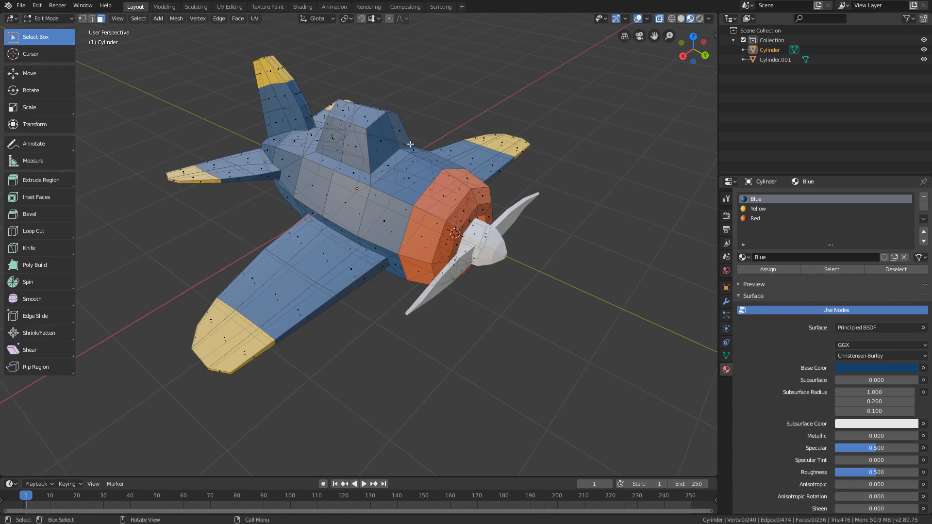
middle_drag(411, 144, 431, 96)
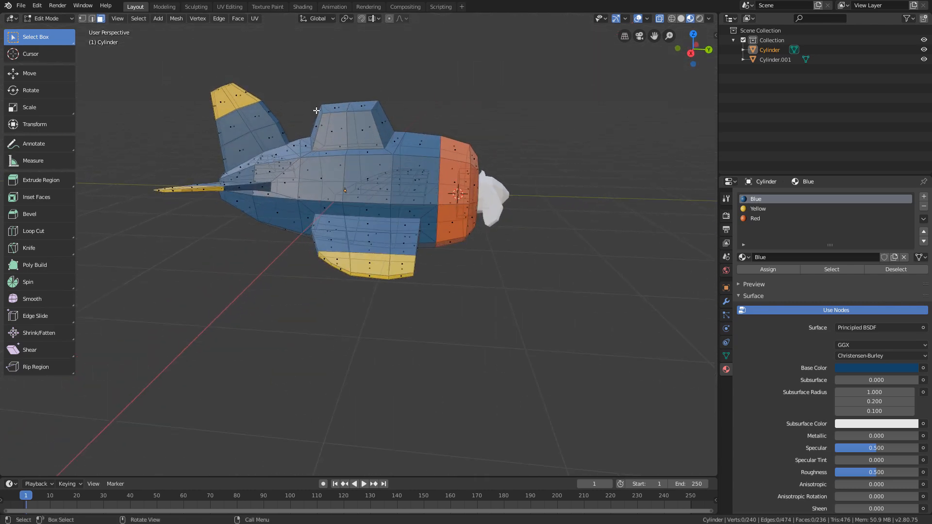
middle_drag(419, 137, 418, 109)
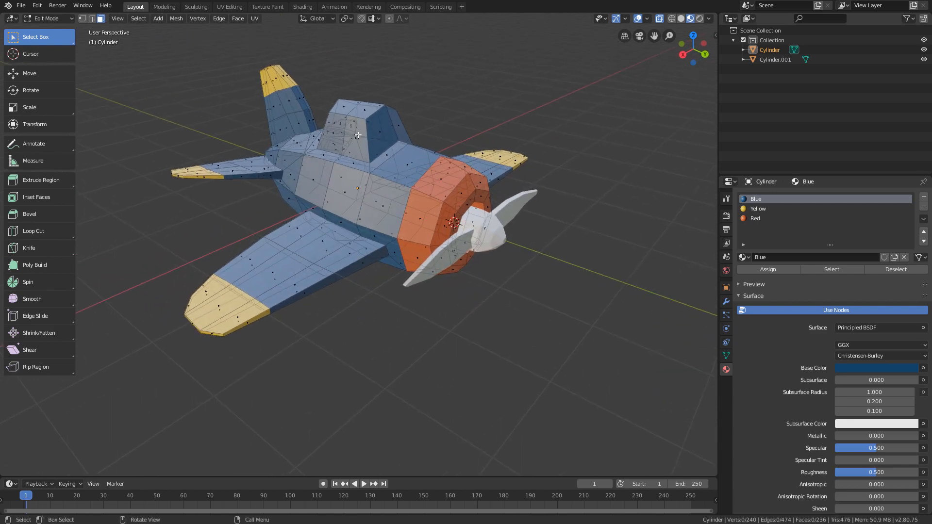
middle_drag(358, 135, 504, 121)
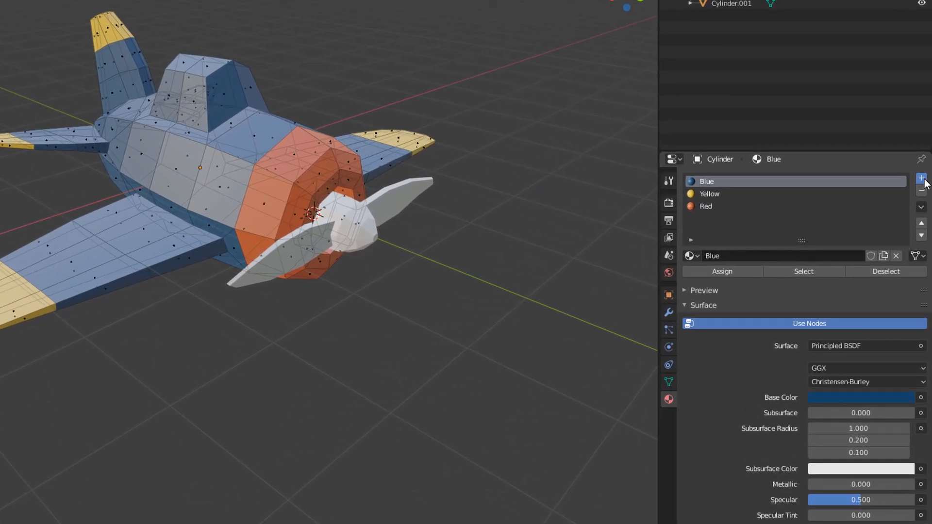
click(922, 178)
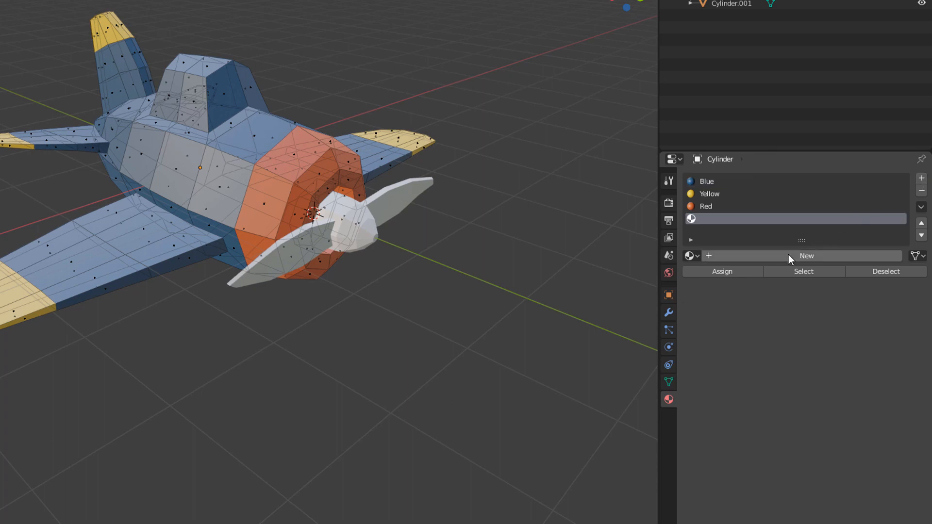
click(798, 258)
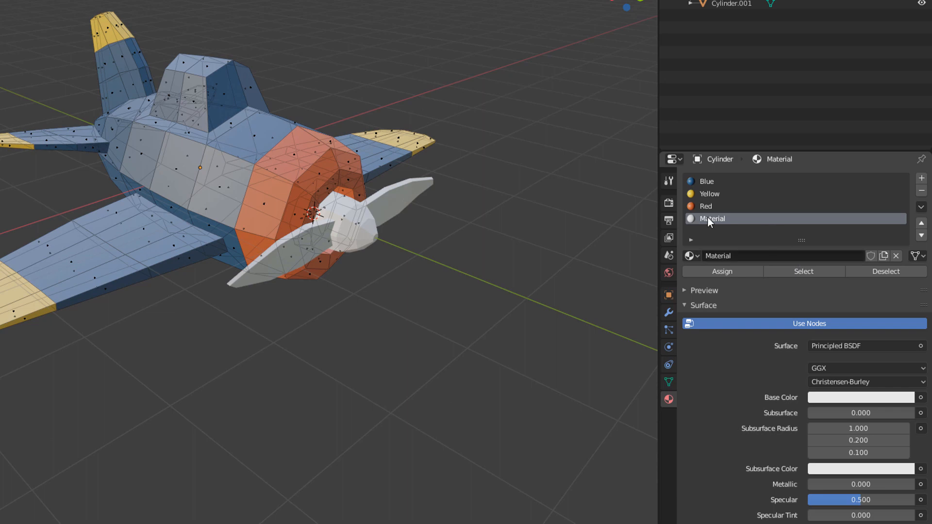
click(744, 253)
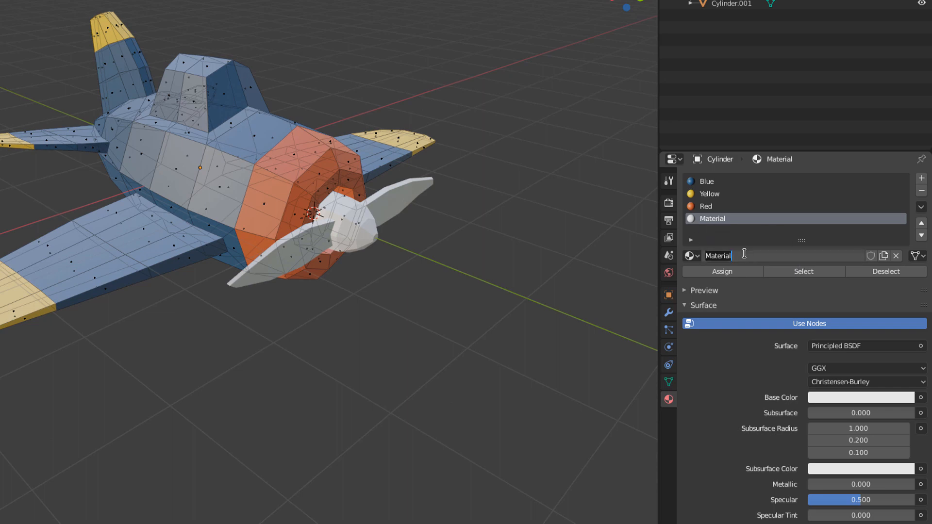
text(Gray)
key(Return)
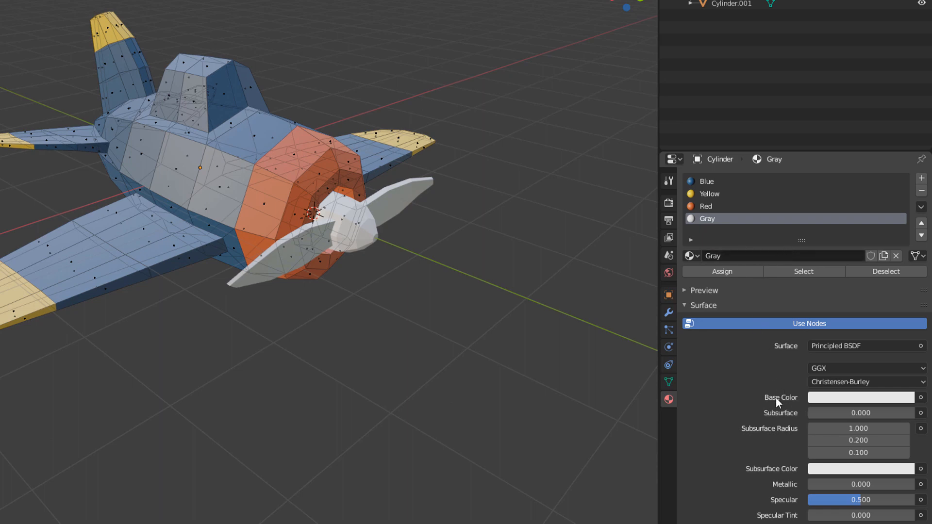
click(834, 398)
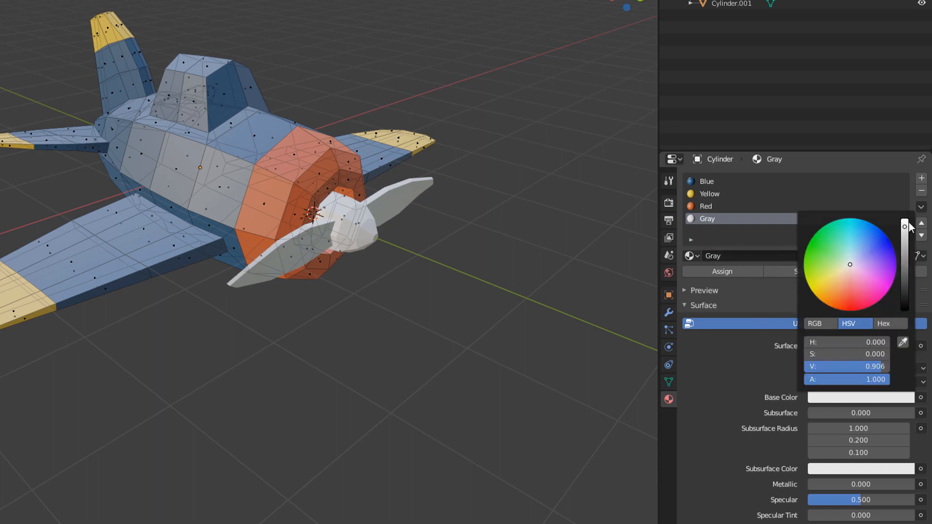
drag(905, 229, 905, 290)
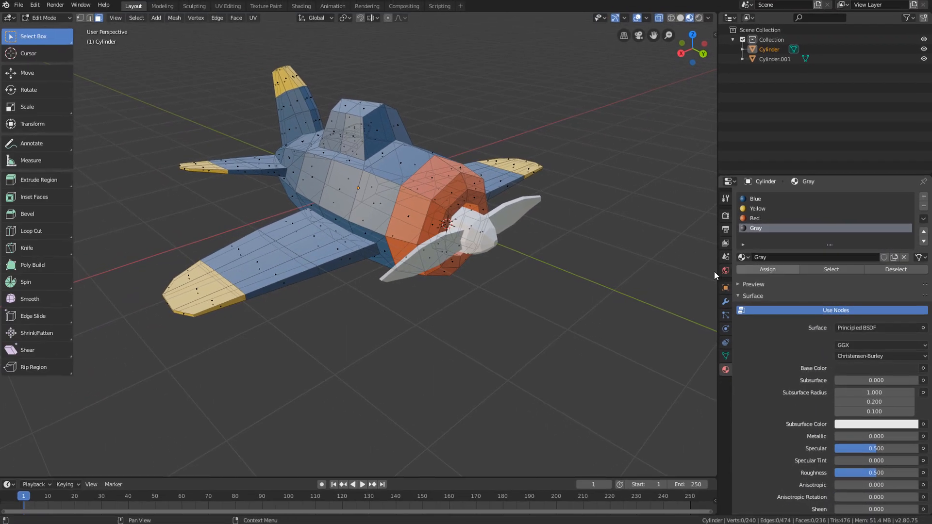
Select the loop of faces around the cockpit canopy and add all of its roof faces to the selection
middle_drag(368, 140, 368, 134)
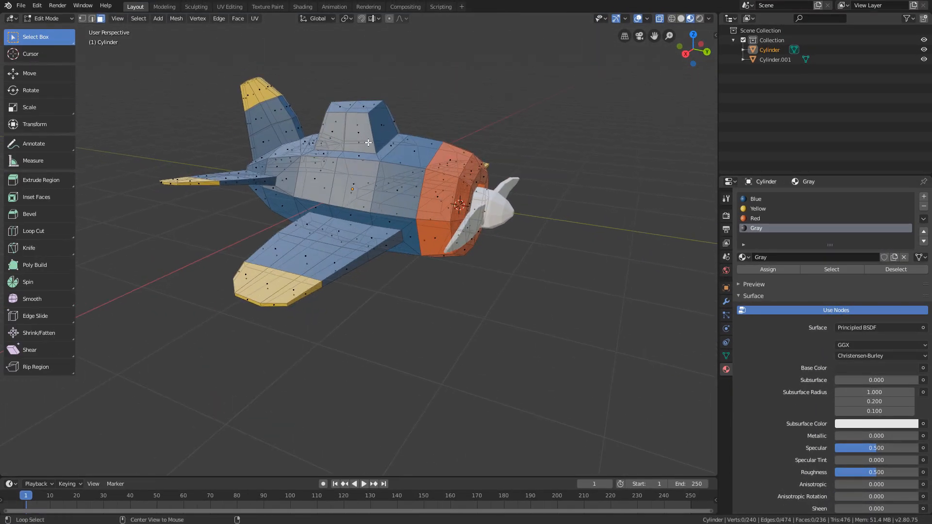
alt+click(375, 130)
middle_drag(374, 130, 244, 128)
middle_drag(377, 155, 460, 223)
scroll(439, 146, up, 3)
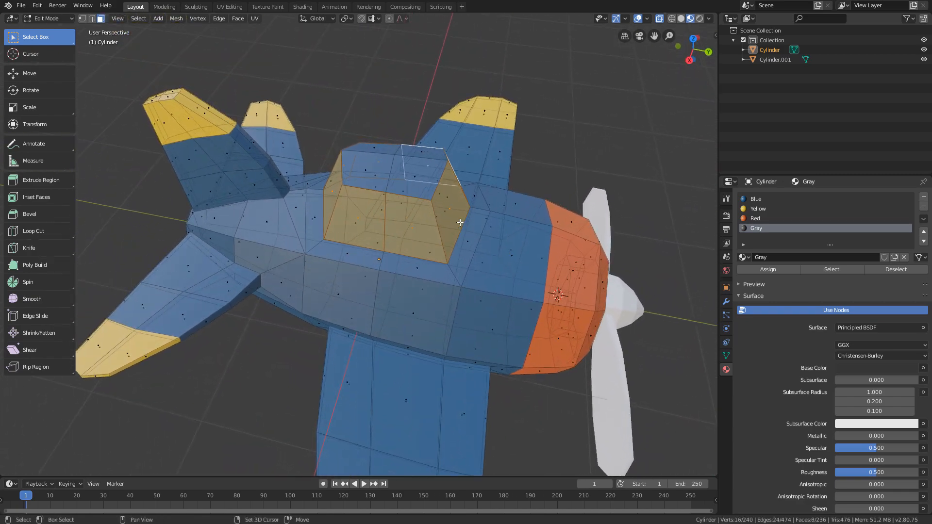
shift+click(417, 189)
shift+click(370, 170)
shift+click(377, 150)
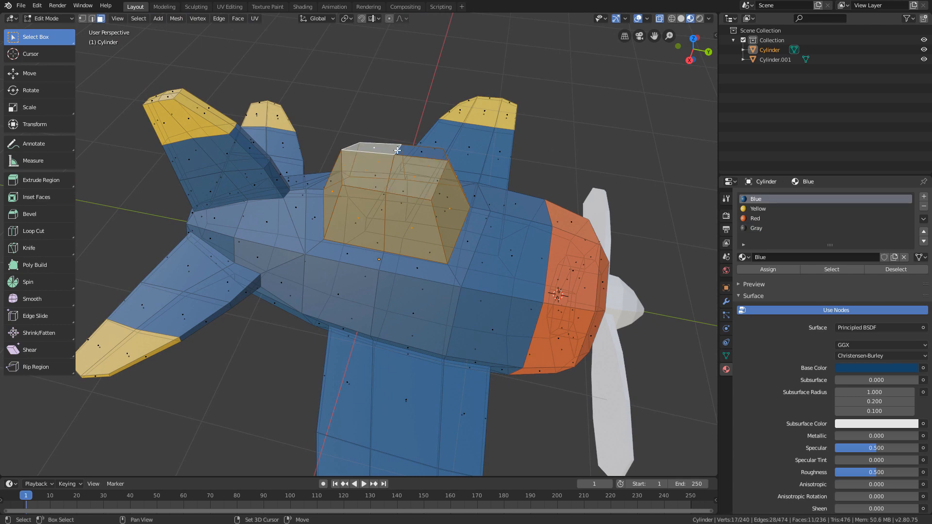
shift+click(414, 152)
Turn off X-ray display and assign the Gray material to the selected cockpit canopy faces
scroll(435, 179, down, 2)
middle_drag(448, 250, 446, 194)
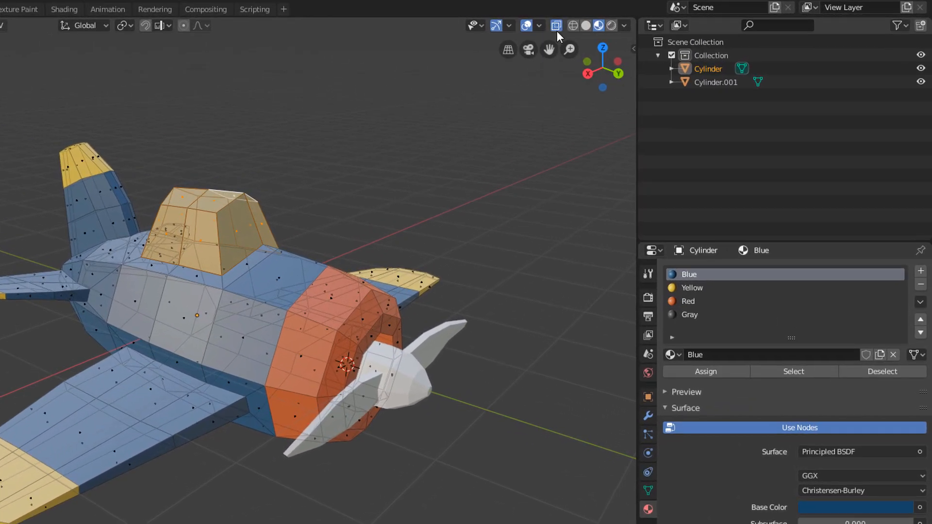
click(556, 25)
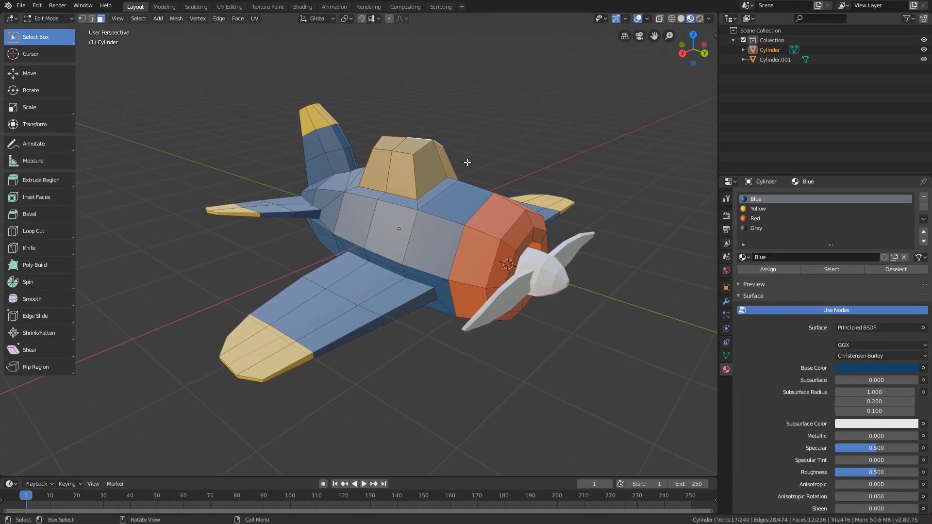
click(777, 228)
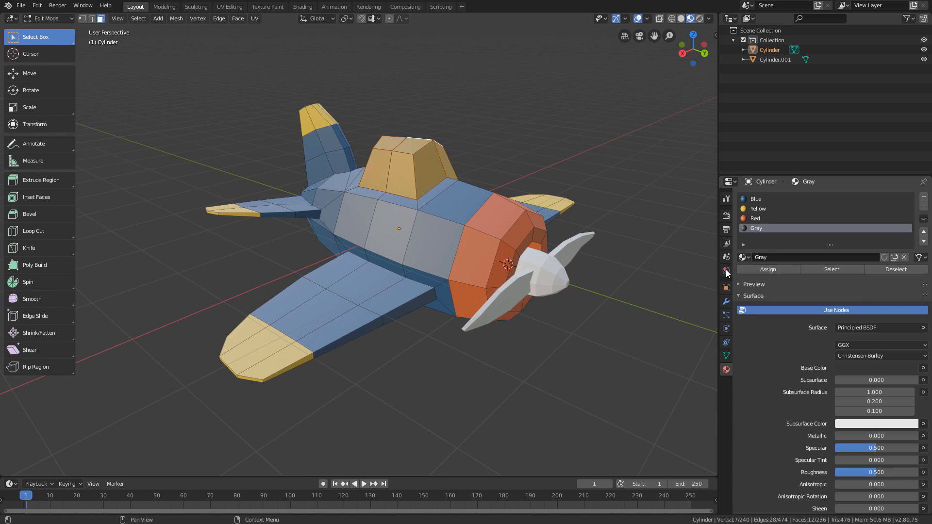
scroll(578, 244, down, 2)
shift+middle_drag(578, 245, 557, 241)
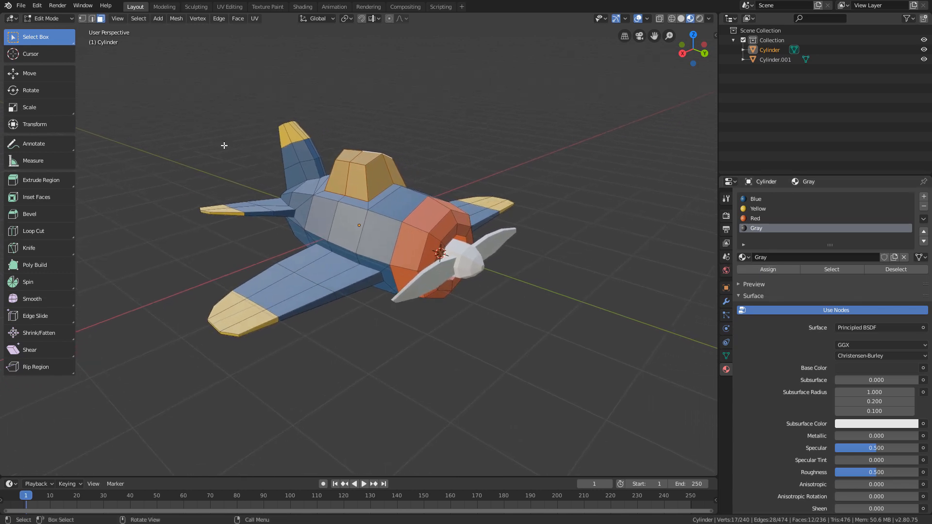
Switch to Object Mode and inspect the airplane's colors with its body selected
click(59, 18)
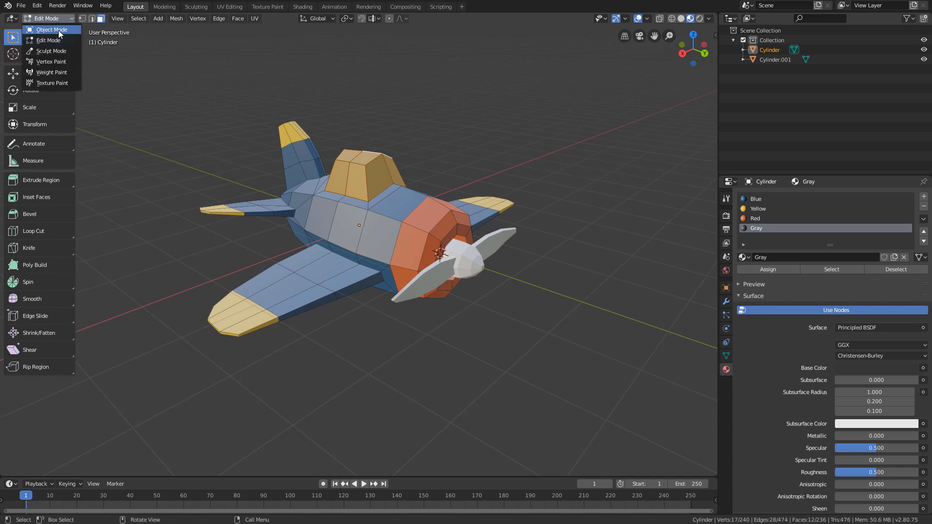
click(58, 30)
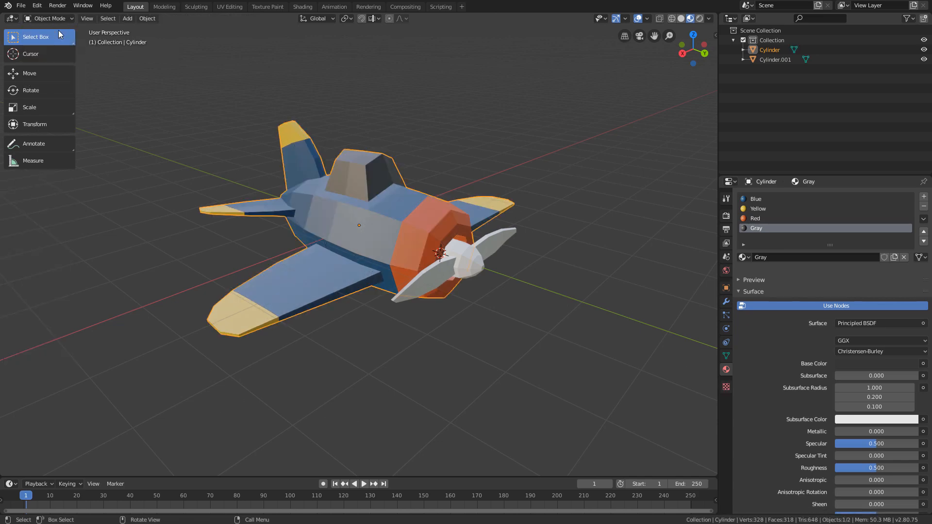
click(387, 212)
middle_drag(455, 222, 434, 226)
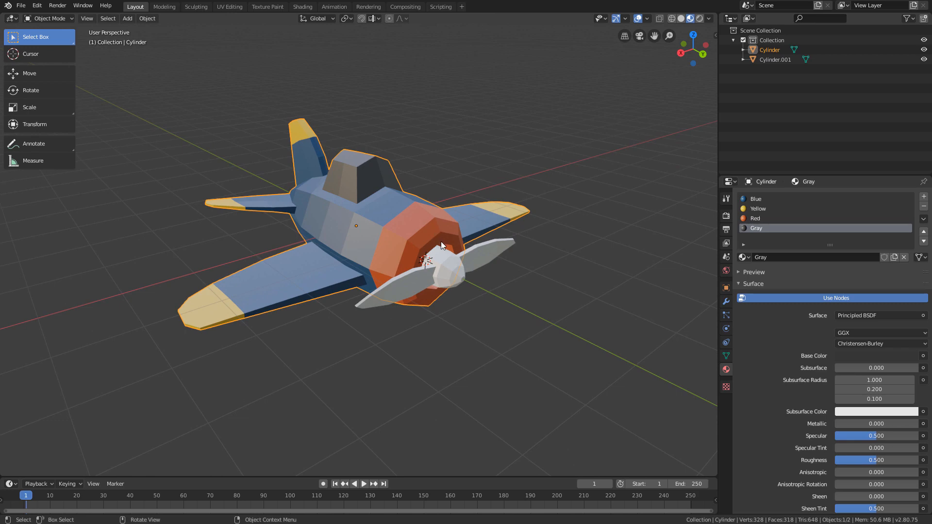
scroll(441, 243, up, 1)
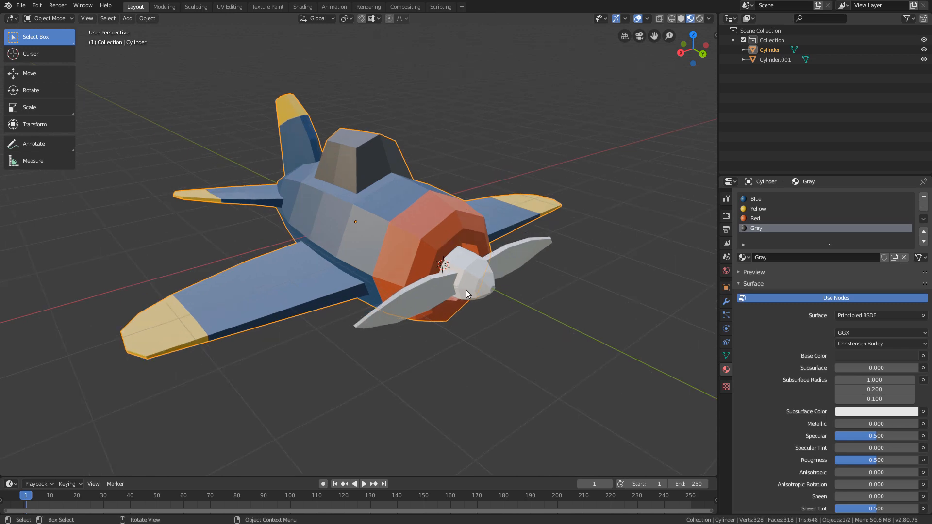
Compare the material slots of the propeller and the airplane body, ending with the propeller selected
click(492, 288)
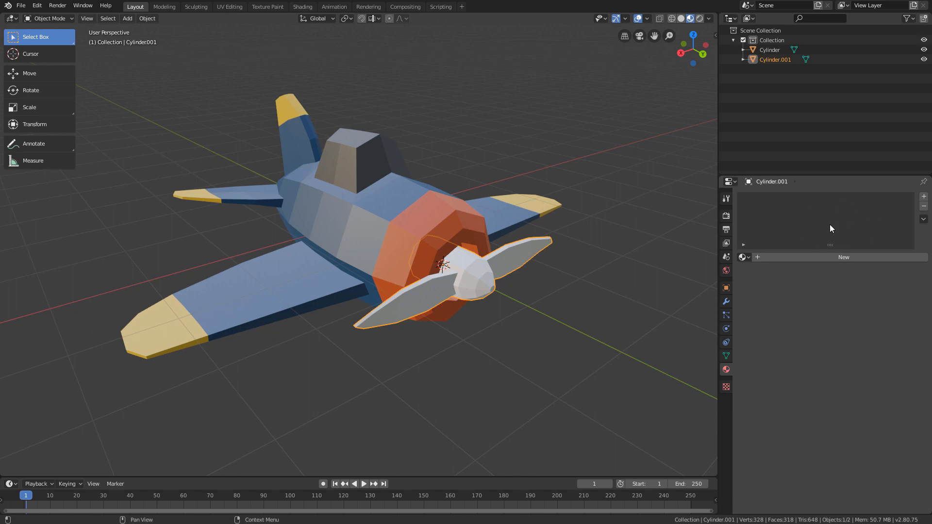
click(437, 214)
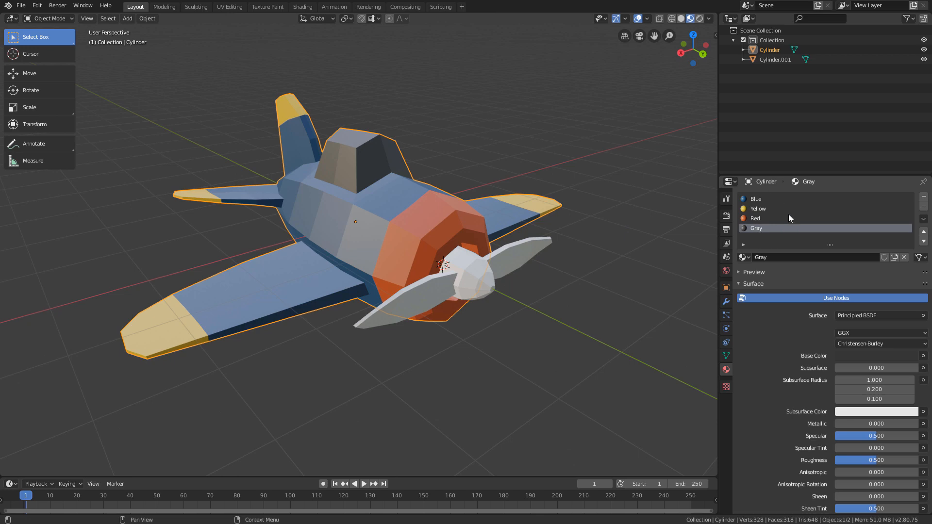
click(524, 250)
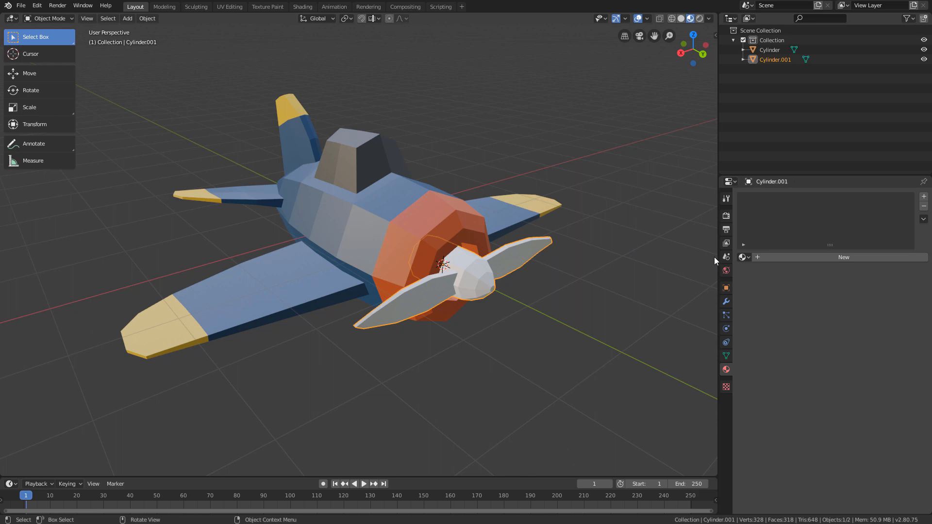
Try the existing Red, Gray and Blue materials one after another on the whole propeller
click(744, 257)
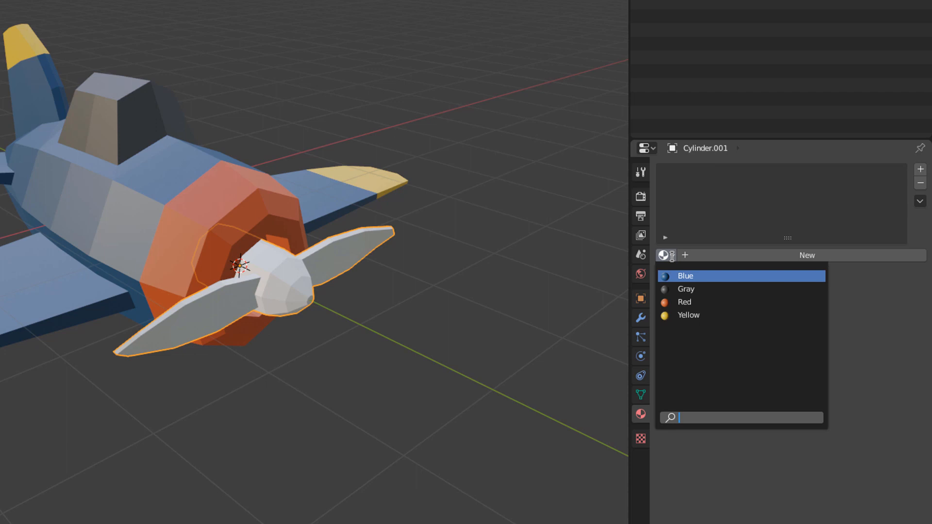
click(685, 302)
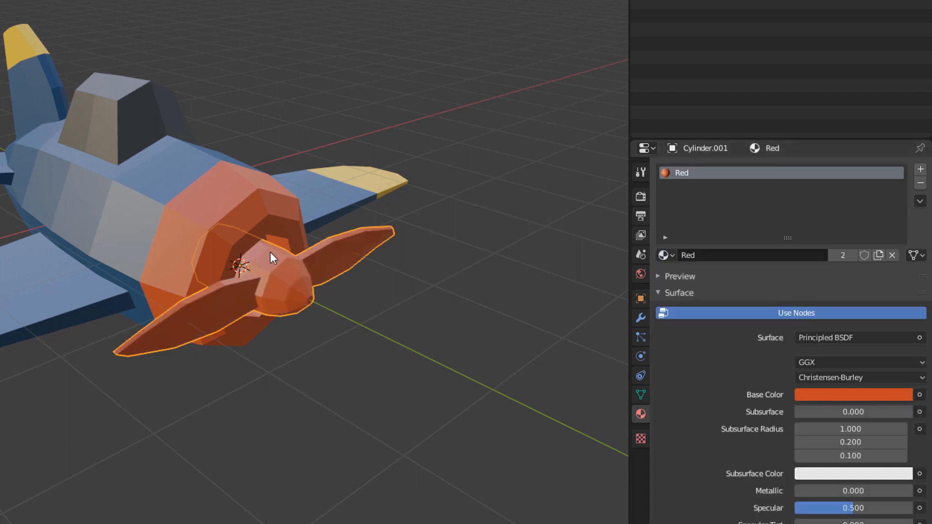
click(666, 255)
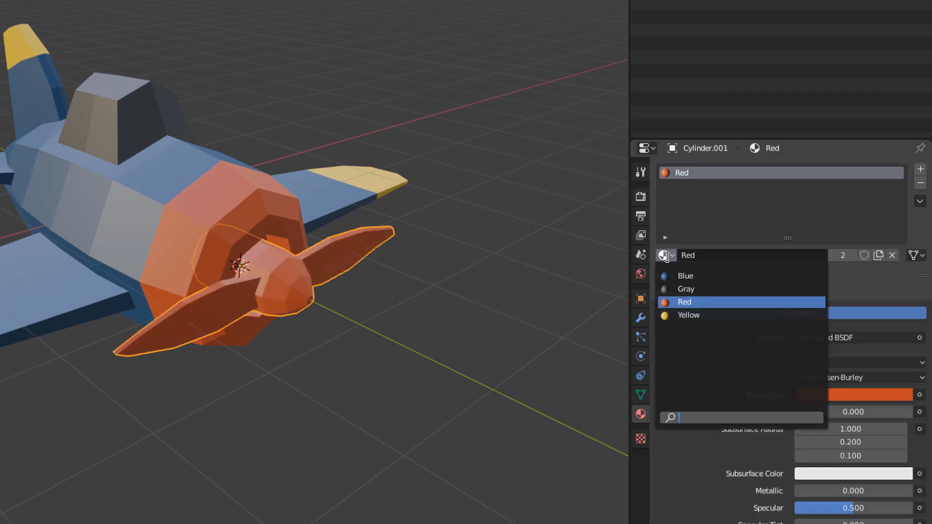
click(681, 290)
click(666, 255)
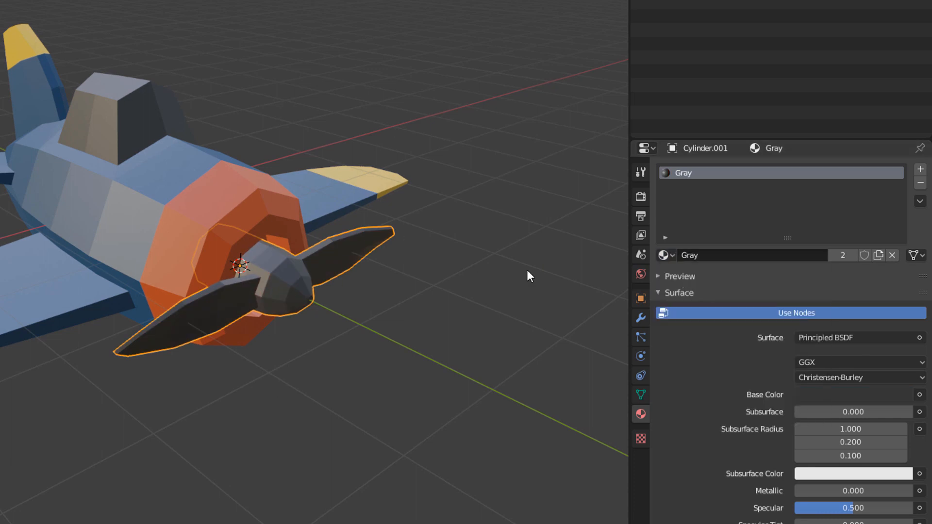
click(666, 255)
click(686, 273)
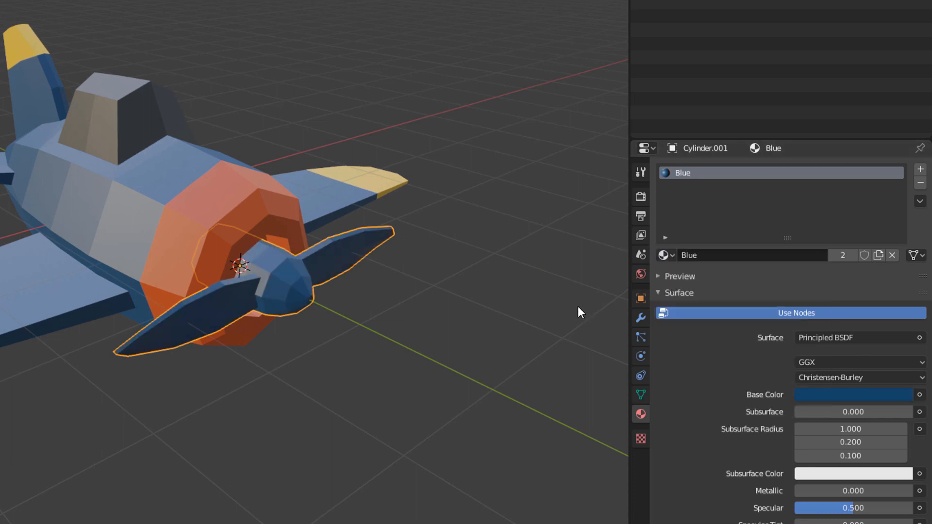
Give the whole propeller the existing Gray material and check how it looks from the front
click(666, 256)
click(685, 289)
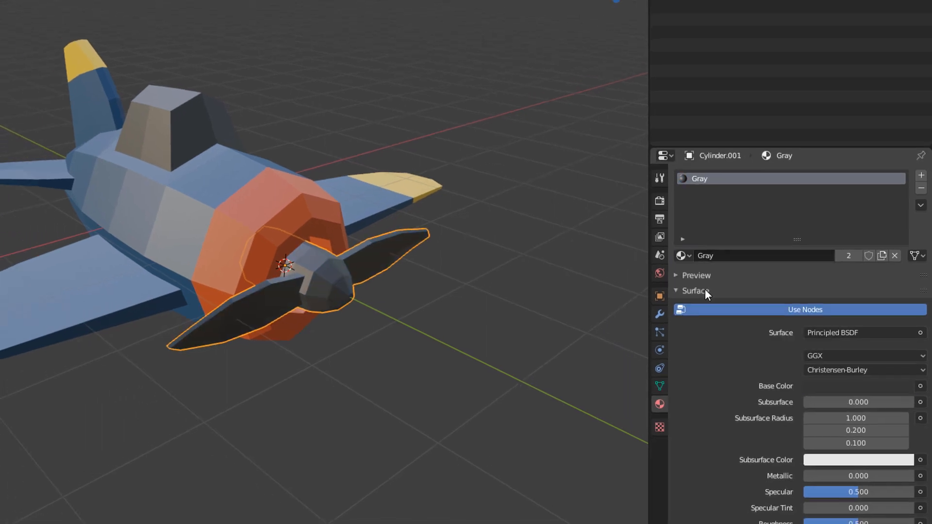
middle_drag(528, 267, 517, 250)
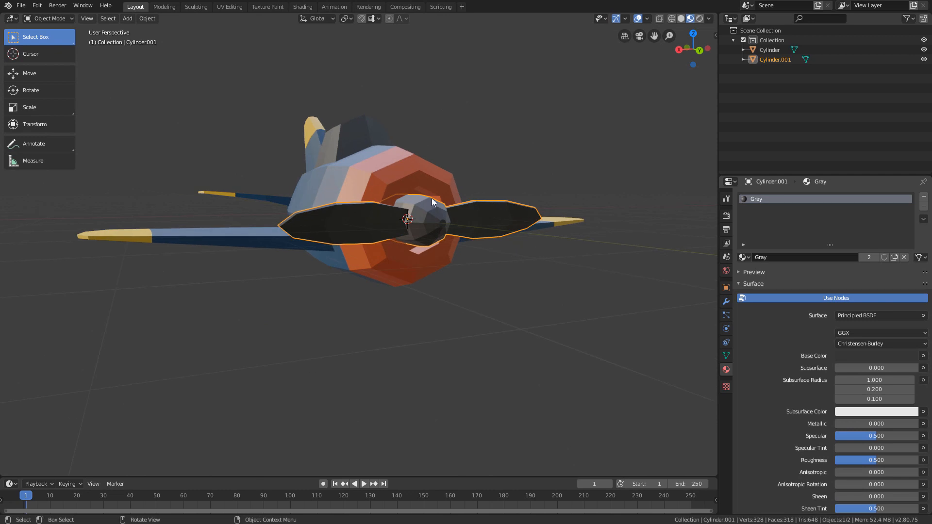
middle_drag(460, 239, 505, 241)
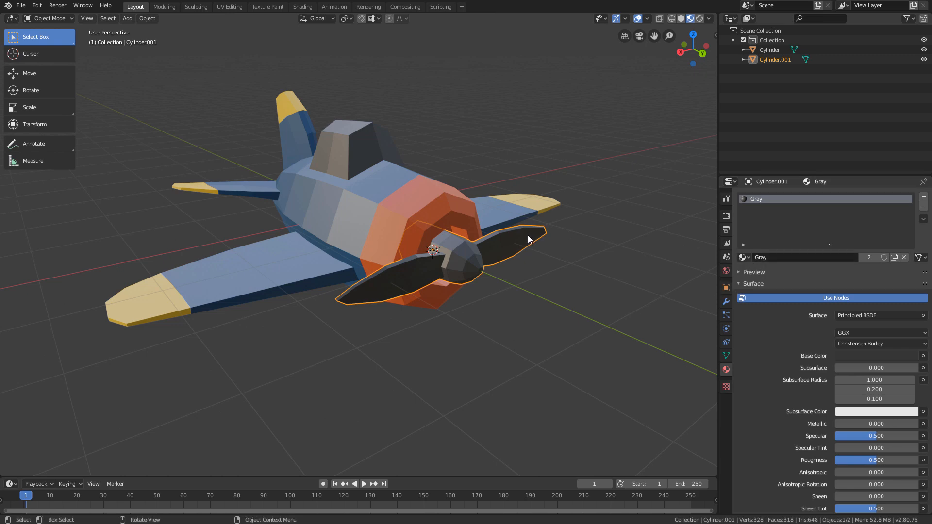
middle_drag(527, 238, 519, 274)
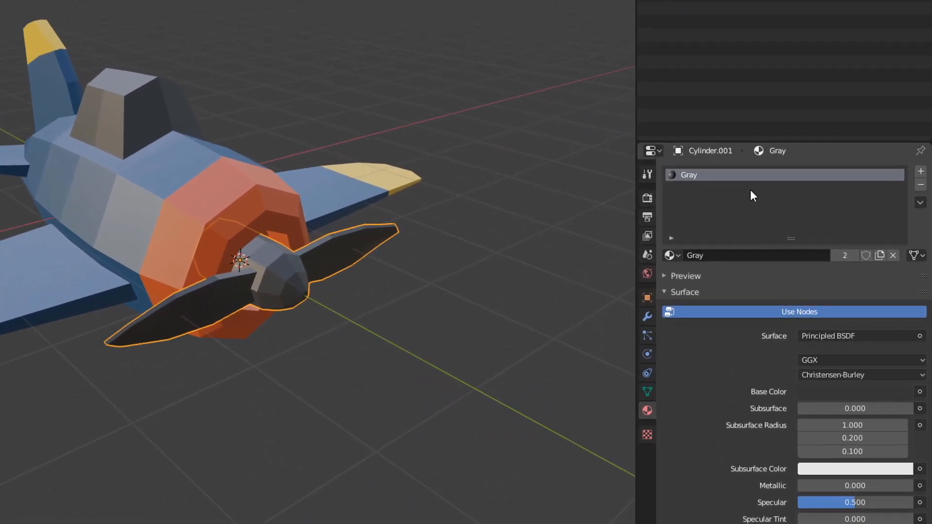
Add a second material slot to the propeller and link the existing Yellow material to it
click(921, 171)
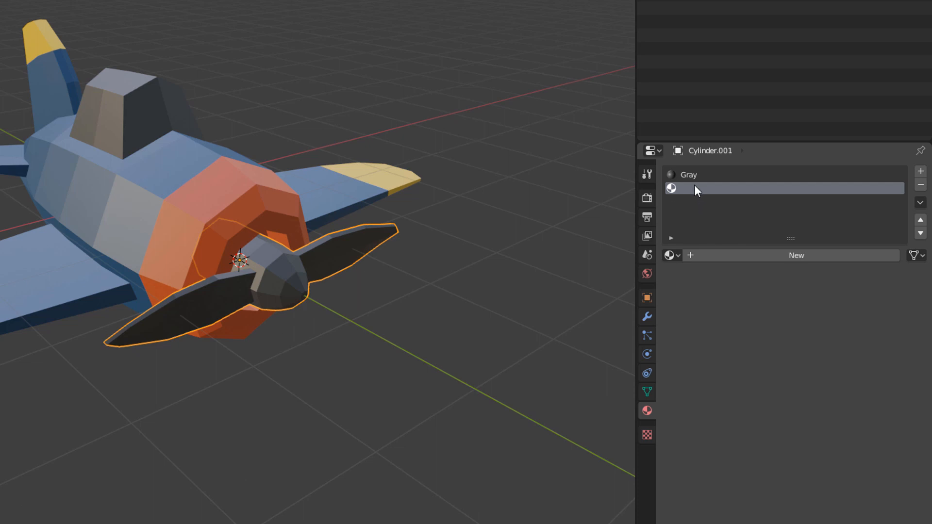
click(674, 255)
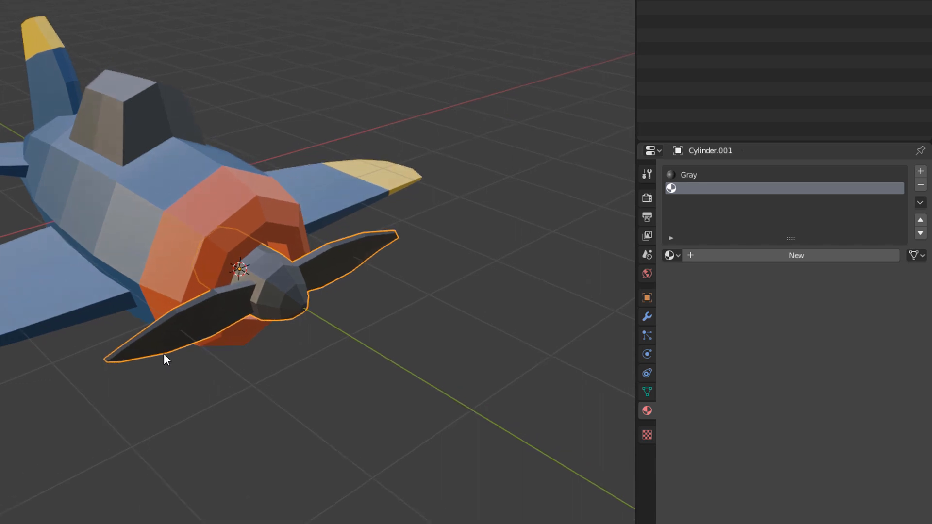
middle_drag(150, 356, 50, 356)
scroll(50, 356, up, 2)
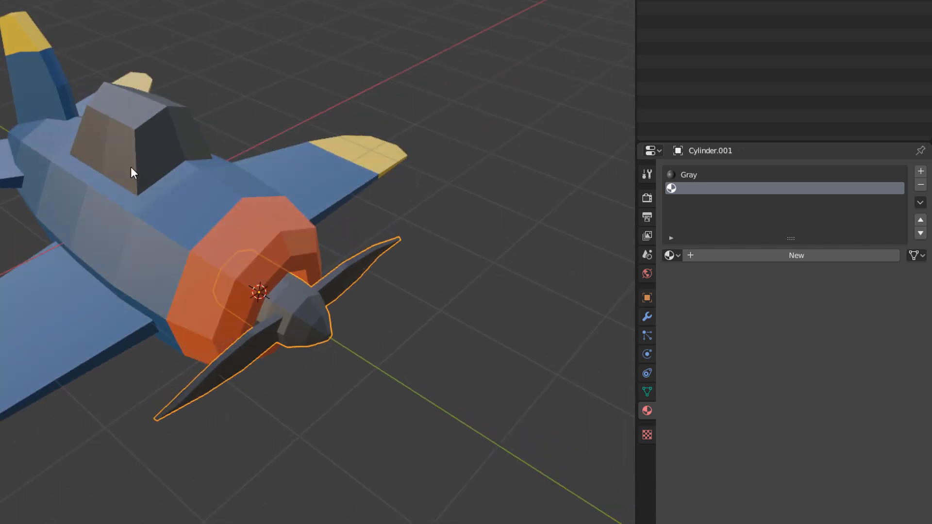
middle_drag(131, 167, 125, 142)
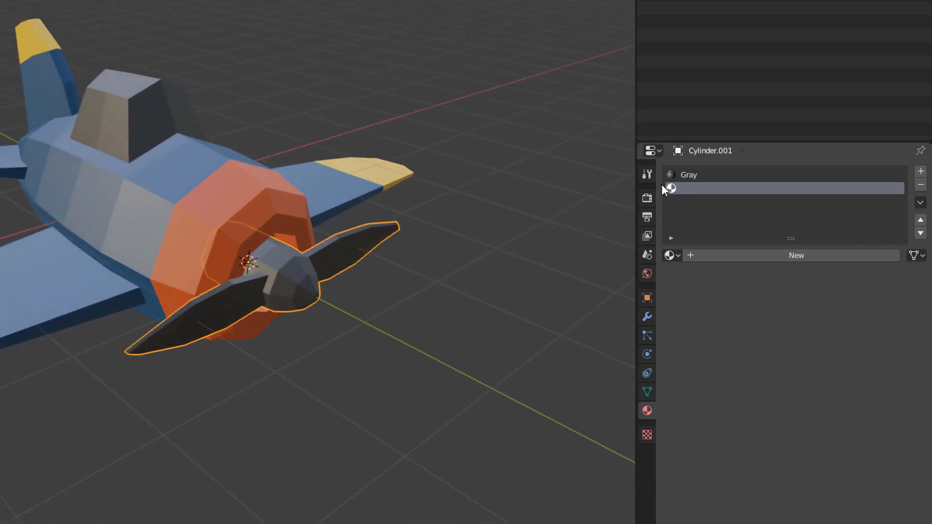
click(674, 255)
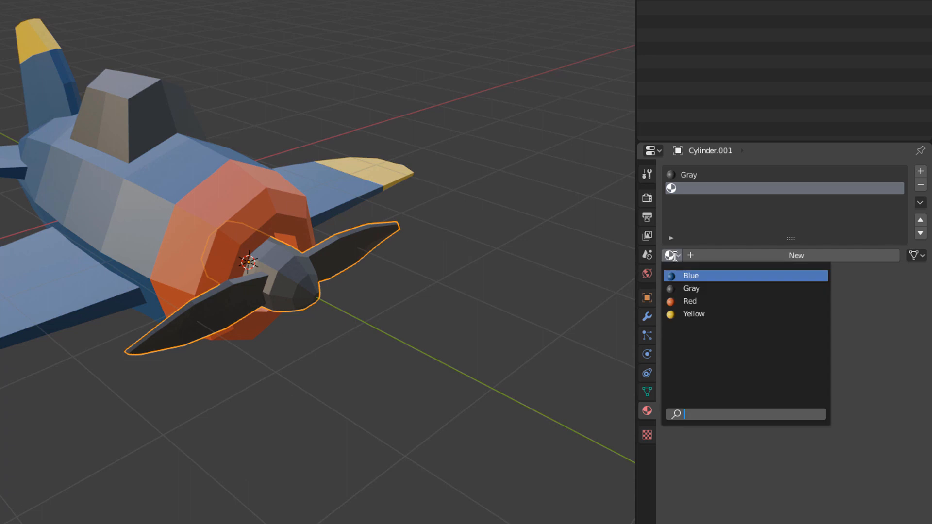
click(696, 316)
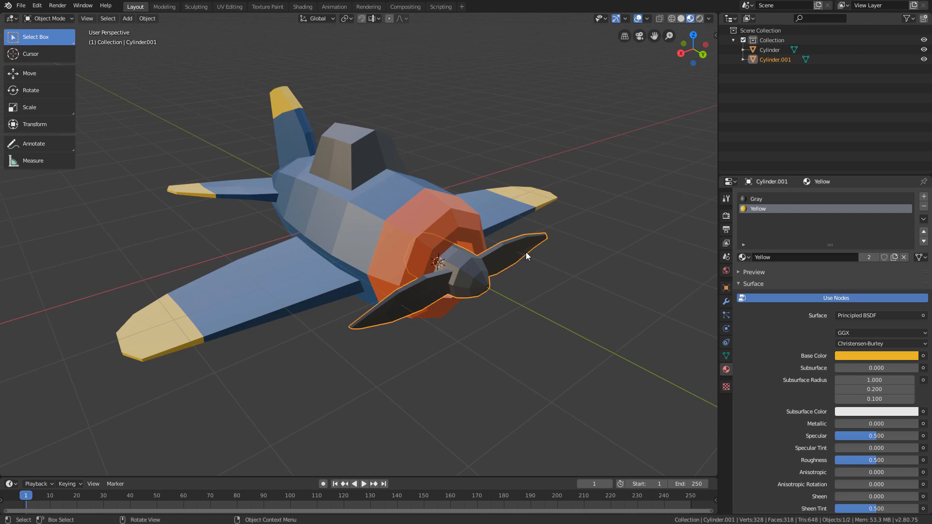
In Edit Mode with X-ray display on, select the faces at the outer tips of both propeller blades
click(65, 21)
click(63, 43)
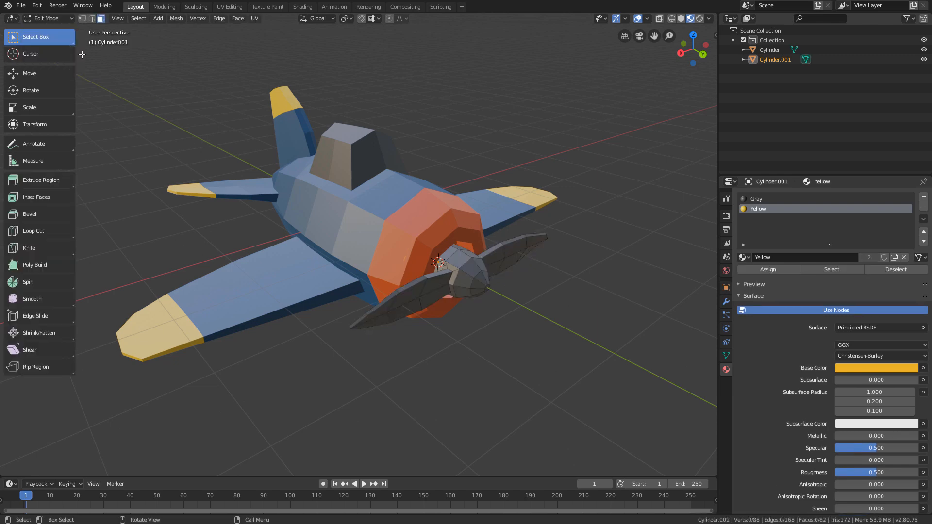
middle_drag(458, 131, 431, 130)
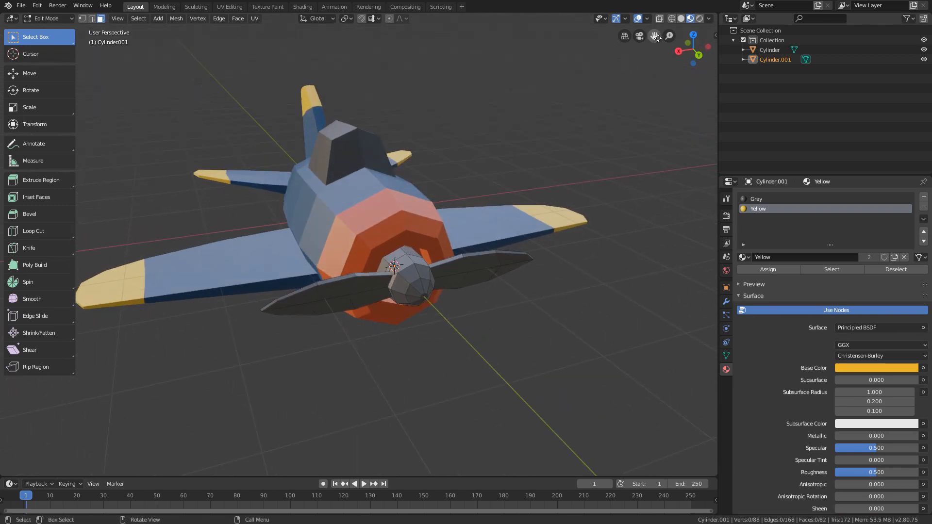
click(659, 18)
drag(555, 206, 490, 308)
middle_drag(542, 305, 495, 301)
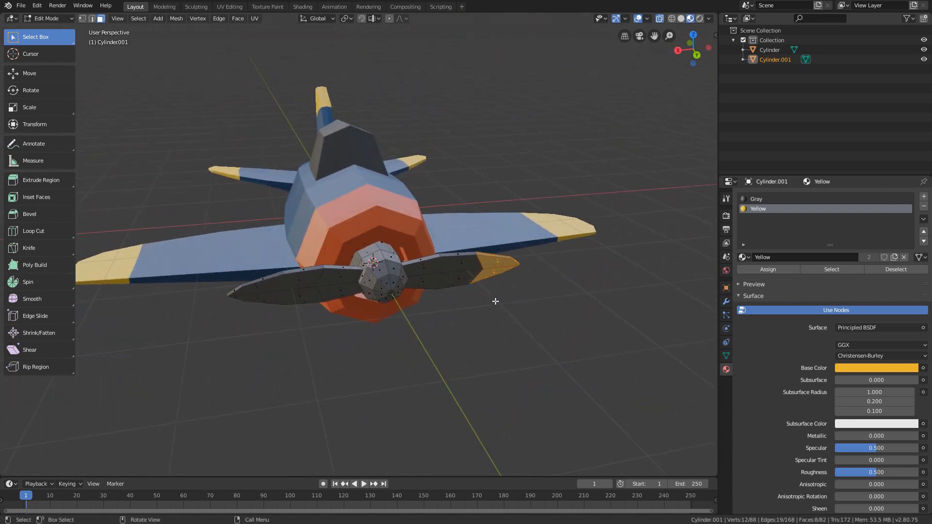
shift+drag(216, 258, 286, 334)
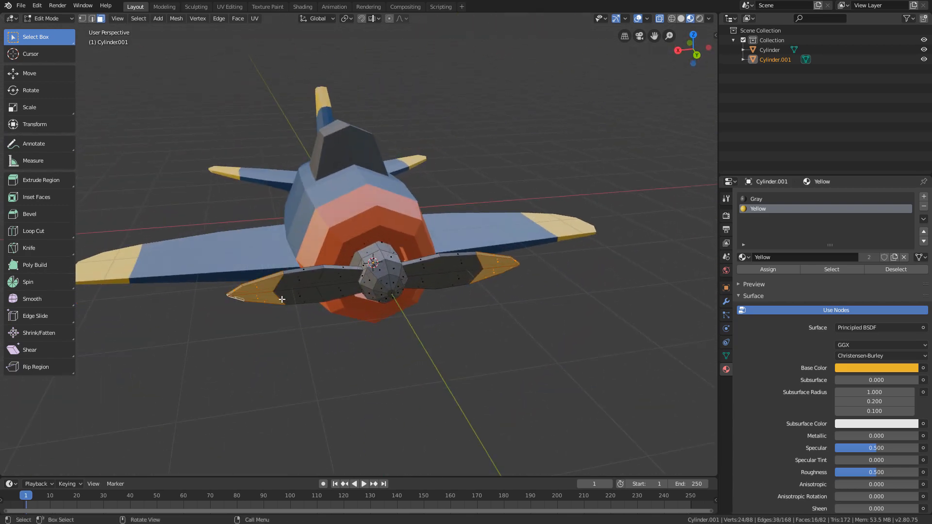
Assign the Yellow material to the selected blade tip faces and clear the selection
middle_drag(234, 316, 307, 329)
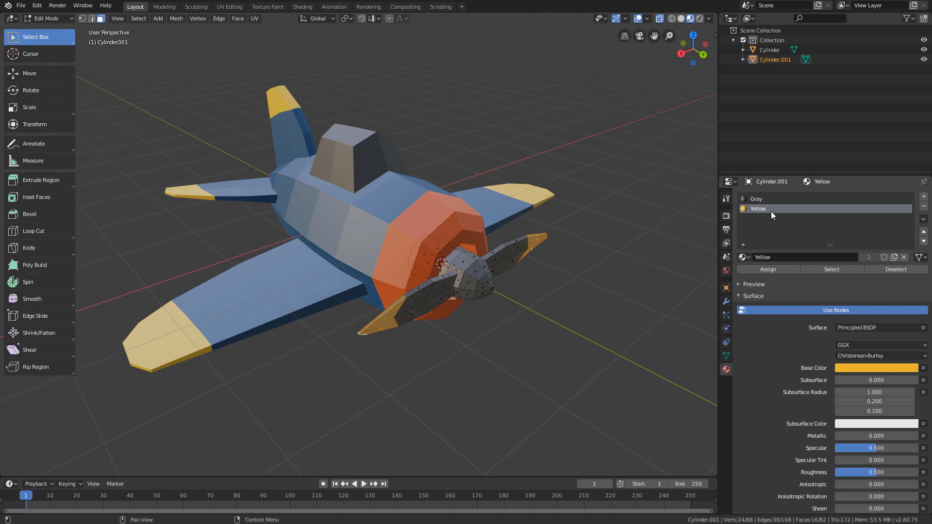
click(769, 269)
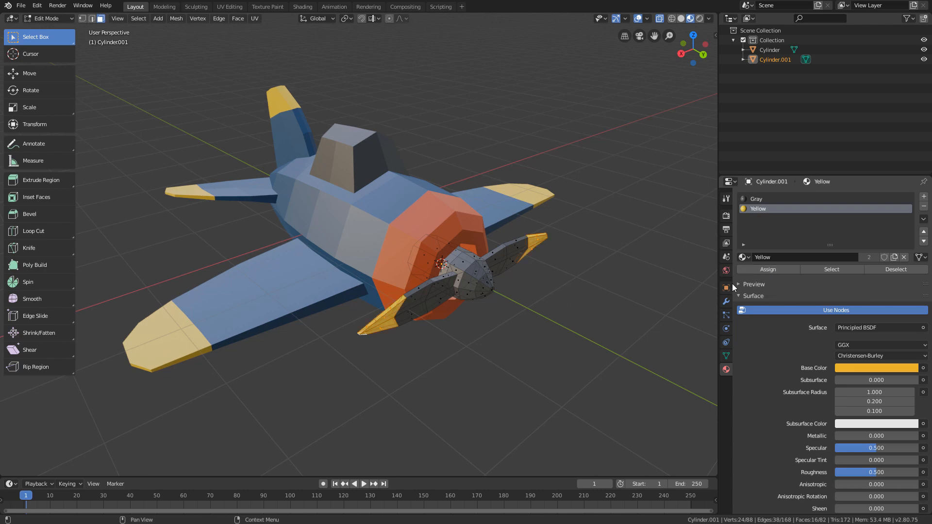
click(618, 305)
Select the small face at the very front of the propeller's rounded hub
middle_drag(561, 333, 535, 305)
scroll(556, 329, up, 1)
scroll(532, 303, up, 1)
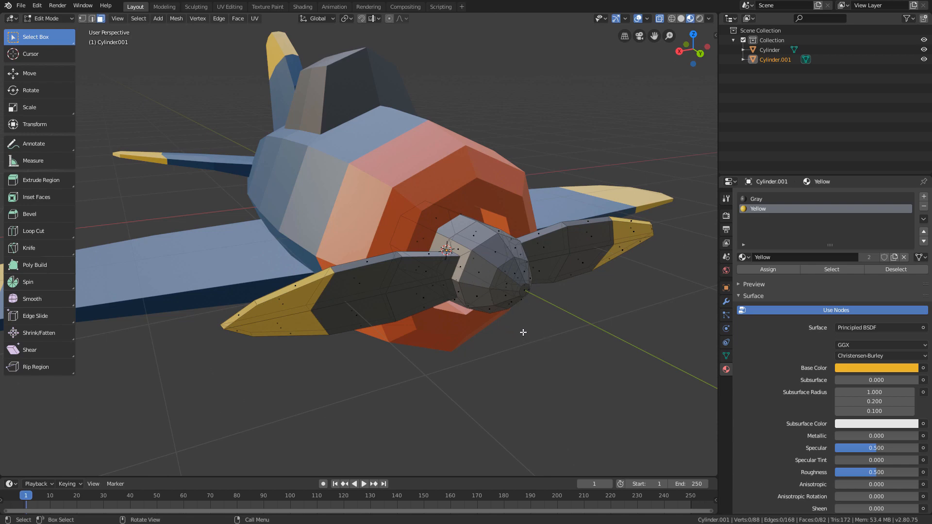
scroll(514, 321, up, 2)
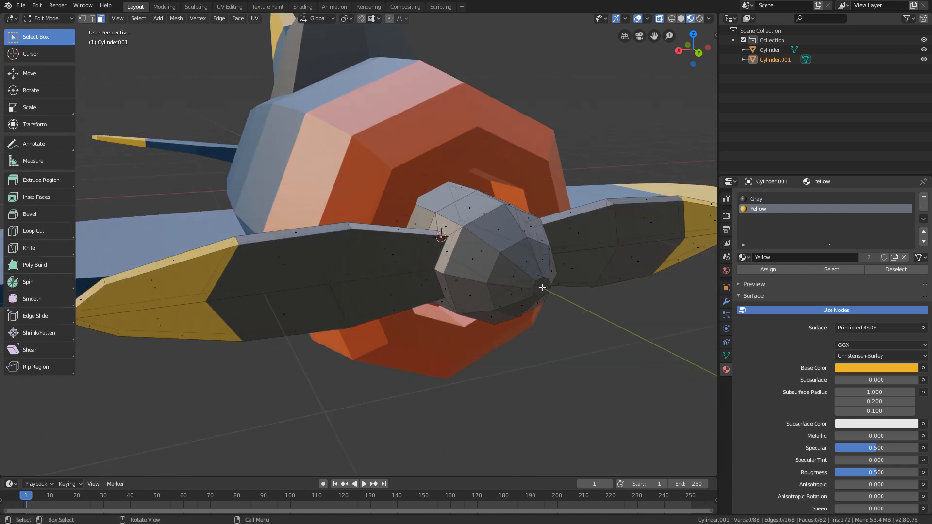
click(542, 287)
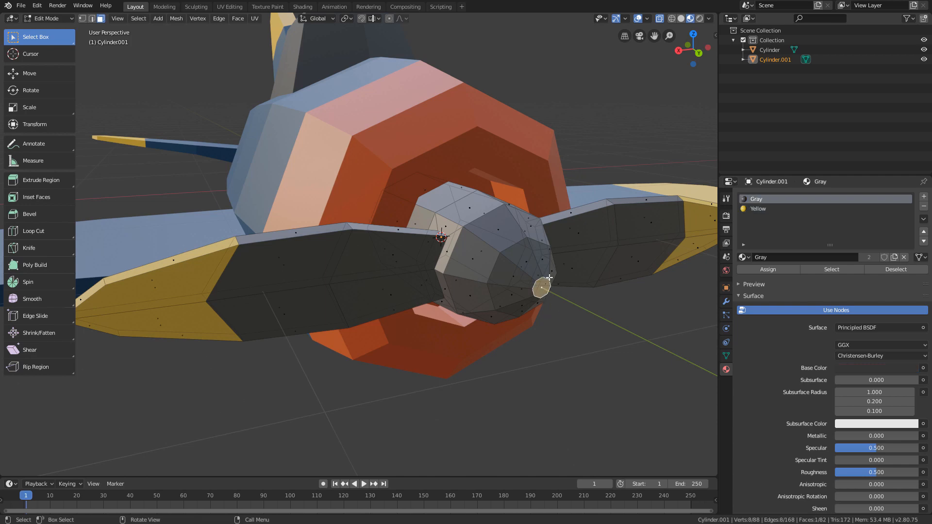
scroll(544, 291, down, 2)
middle_drag(518, 302, 532, 295)
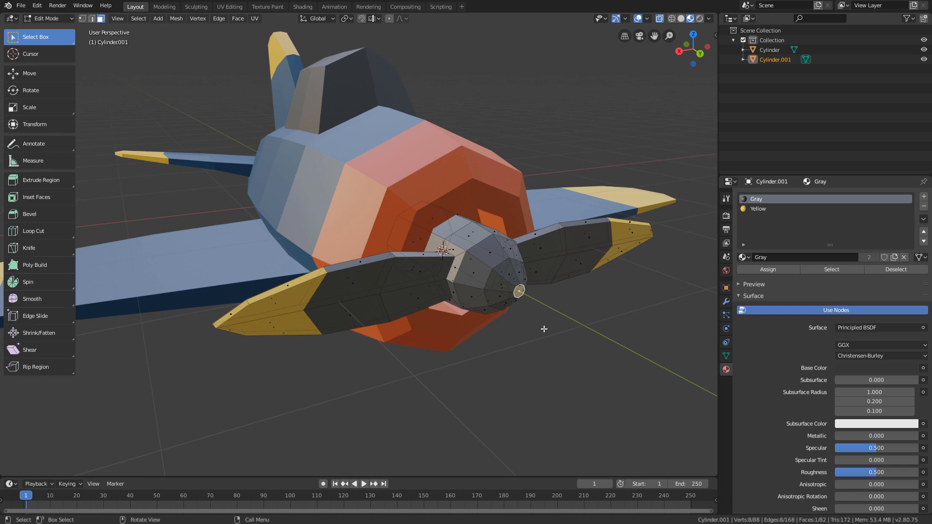
Expand the selection twice with Select More to cover the rounded front of the propeller hub
key(ctrl)
click(141, 19)
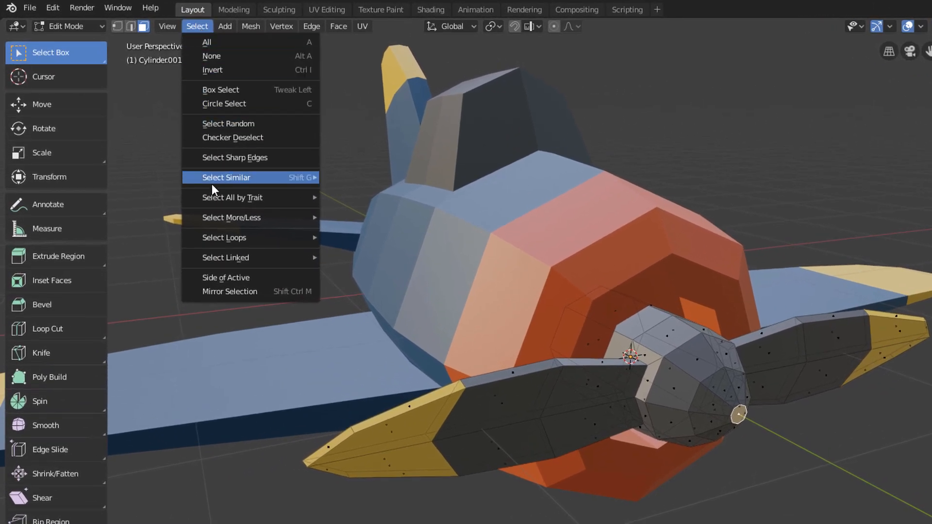
mouse_move(224, 217)
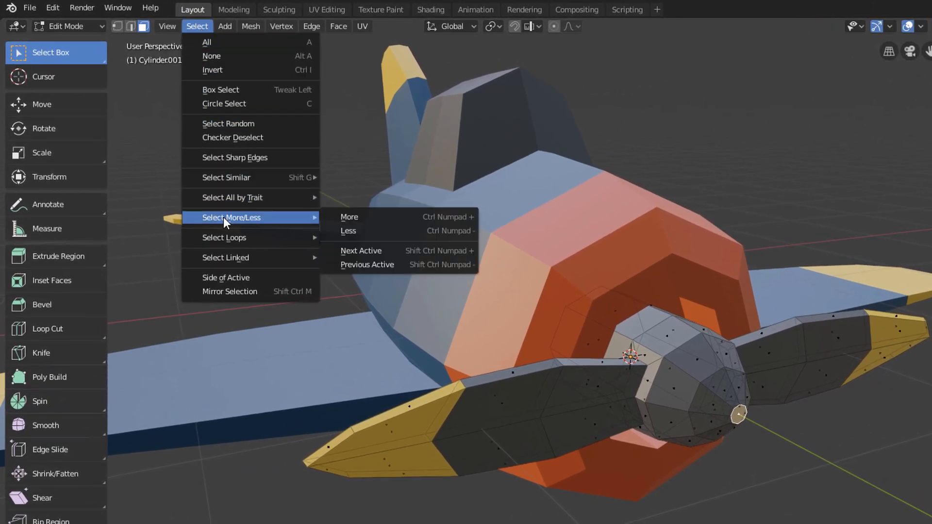
click(354, 219)
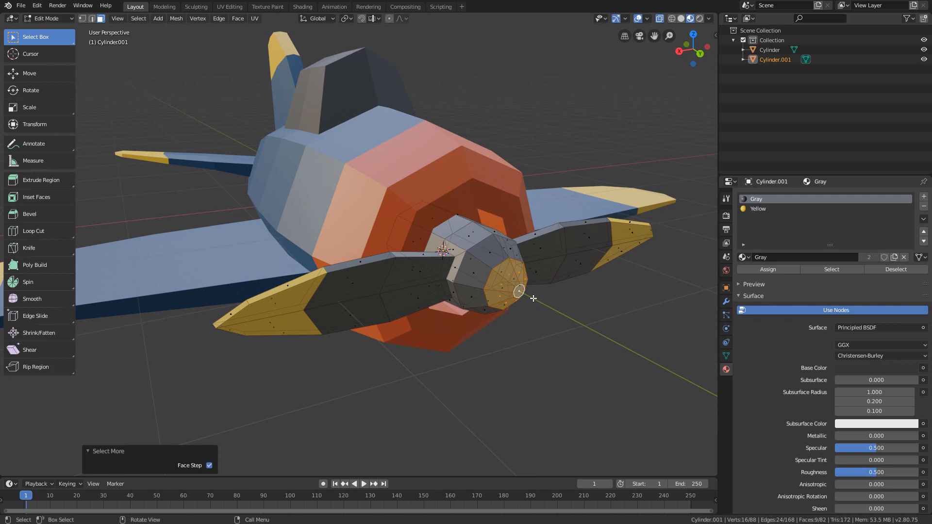
key(ctrl)
key(ctrl+KP_Add)
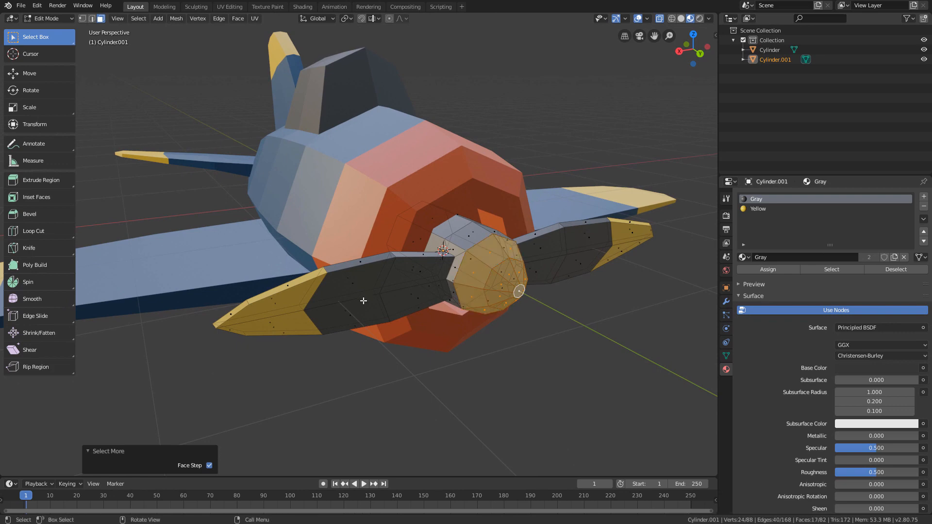
Inspect the propeller and its selected hub faces from several angles
scroll(417, 242, down, 3)
middle_drag(382, 243, 471, 326)
click(492, 258)
drag(475, 284, 436, 340)
middle_drag(450, 316, 457, 232)
drag(480, 178, 440, 245)
middle_drag(504, 256, 441, 274)
scroll(402, 238, up, 1)
shift+middle_drag(402, 237, 458, 282)
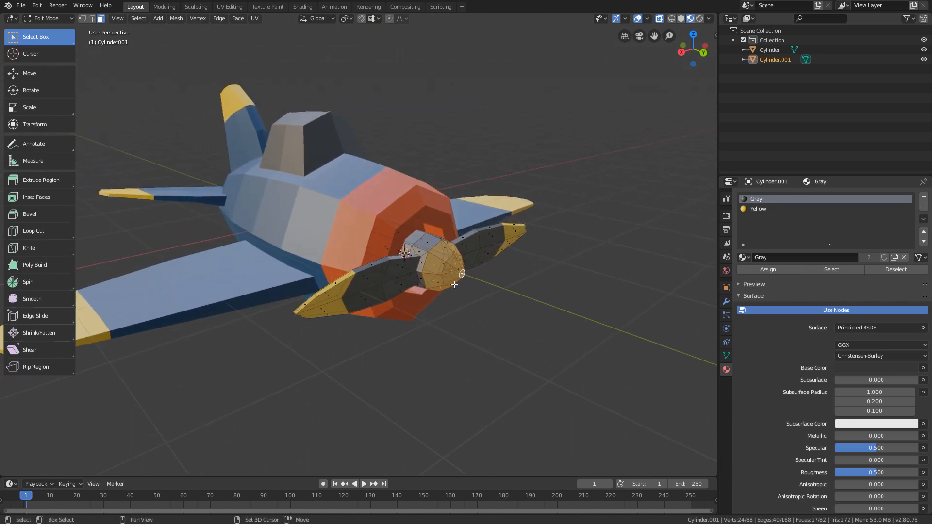
scroll(469, 265, up, 1)
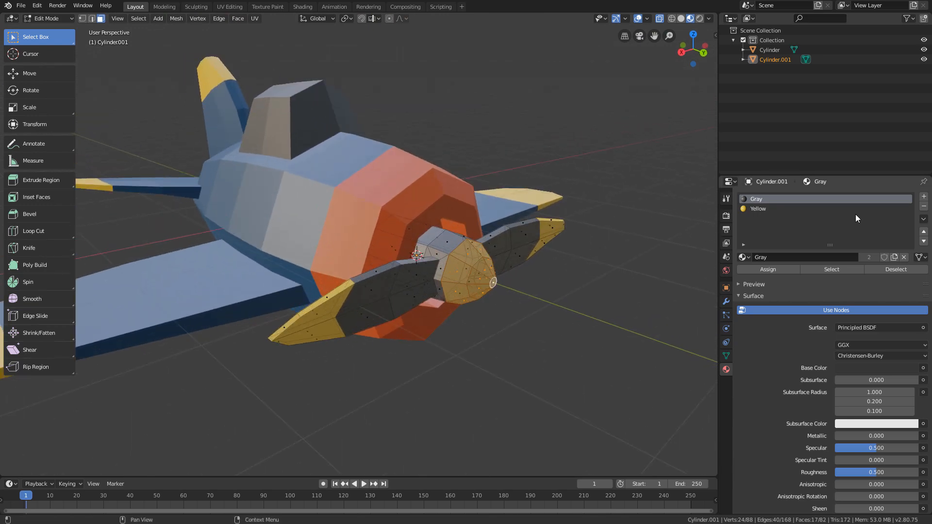
Add a third material slot with the existing Red material and assign it to the selected propeller hub faces
click(924, 197)
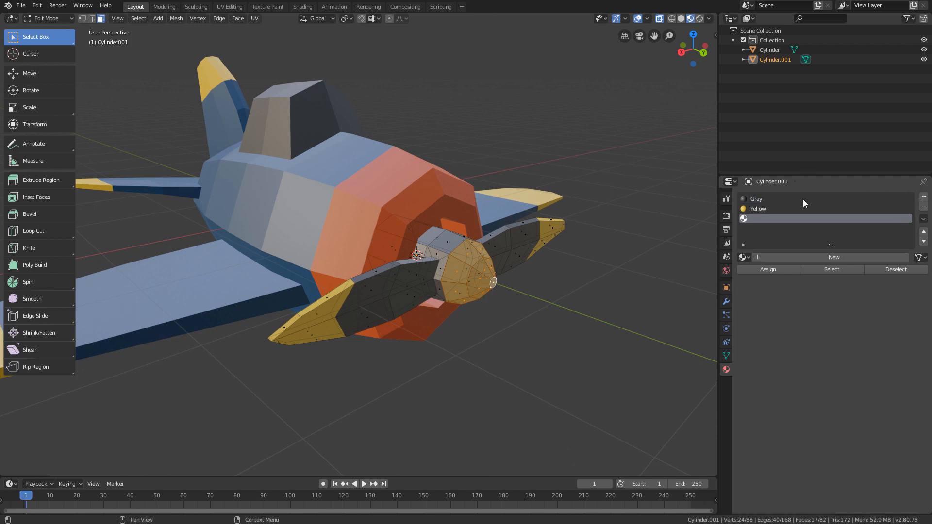
click(744, 258)
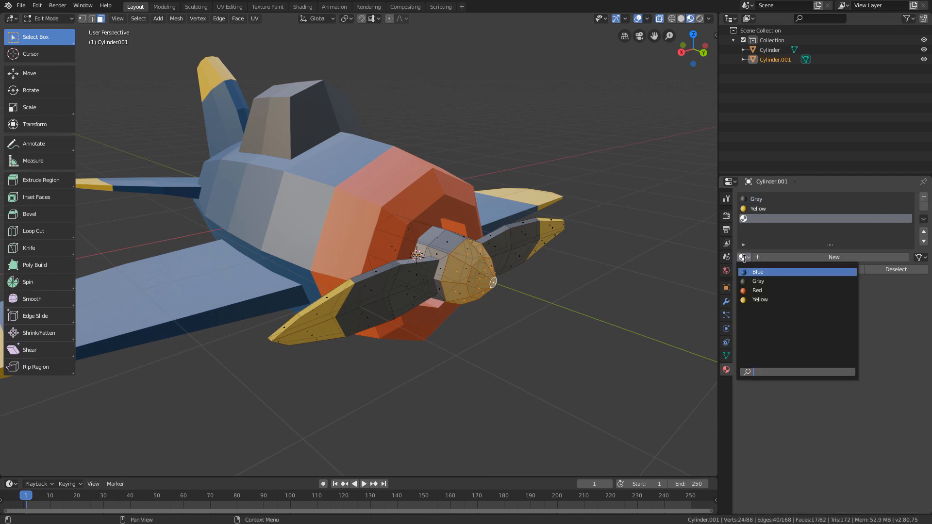
click(761, 290)
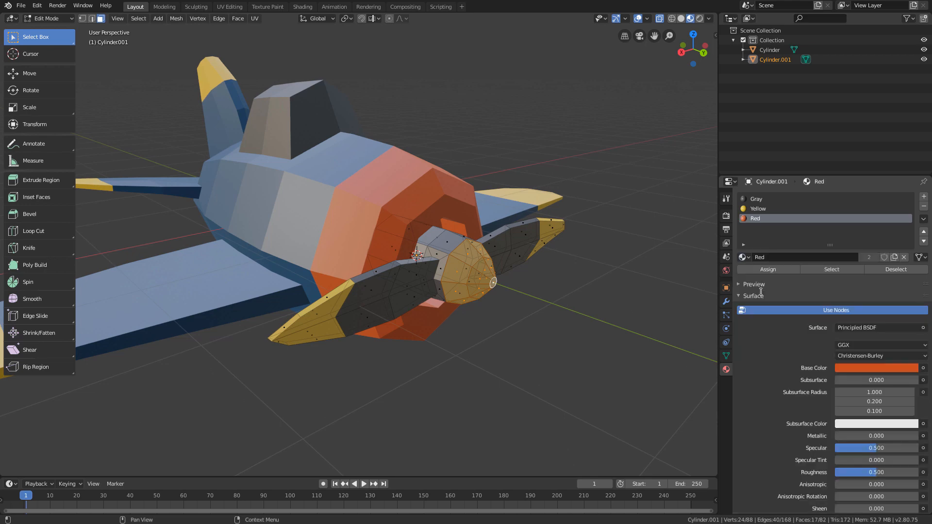
click(771, 270)
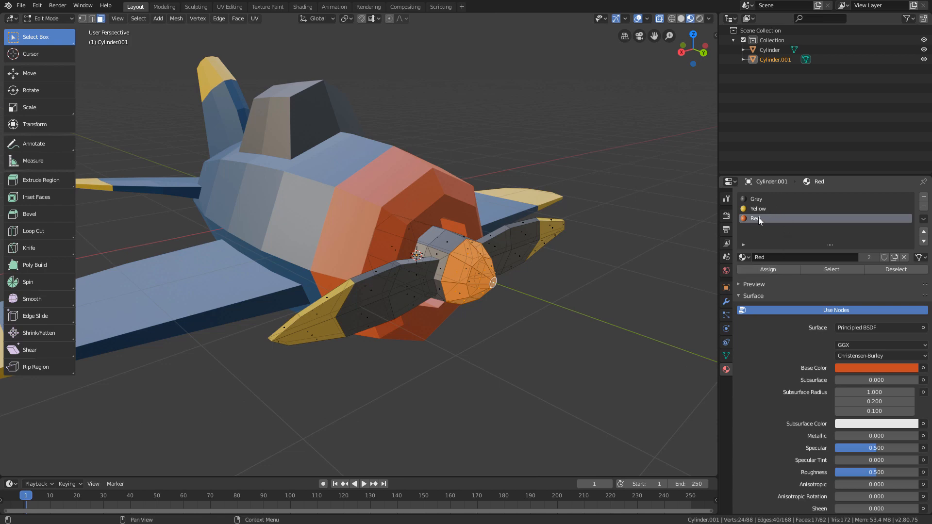
Turn off X-ray display so the colored propeller and its hub appear solid
scroll(467, 285, down, 1)
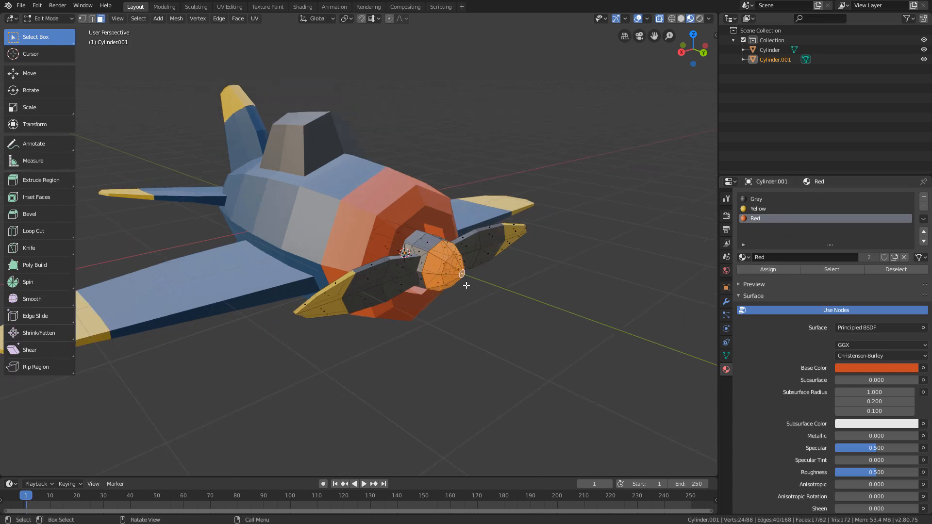
middle_drag(467, 285, 511, 267)
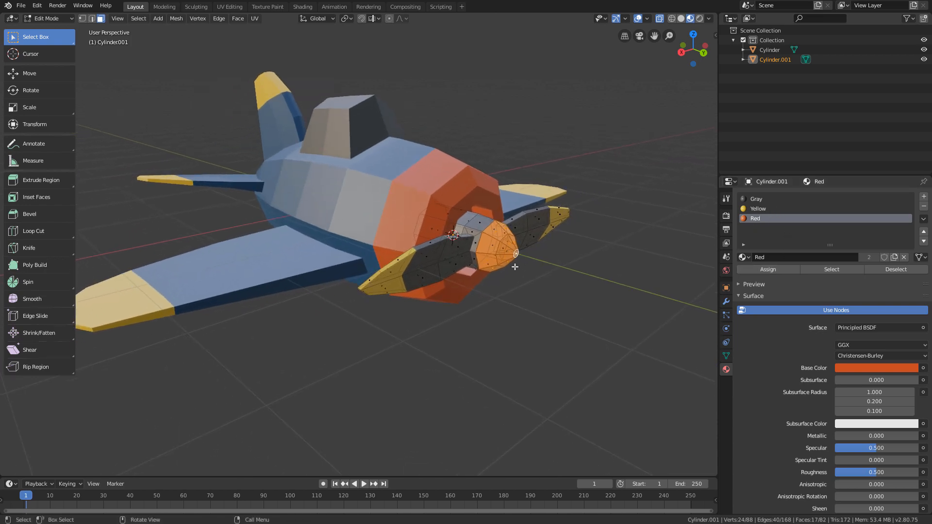
click(659, 20)
scroll(589, 88, down, 1)
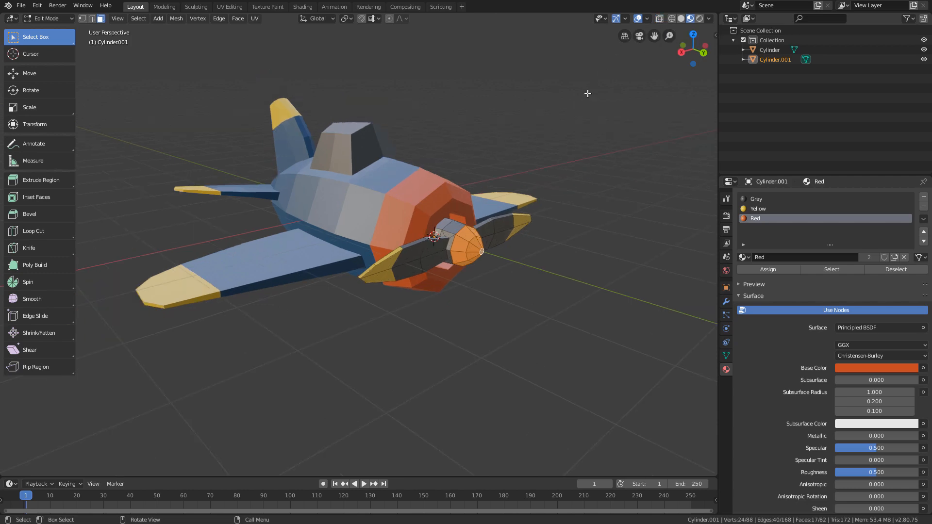
middle_drag(478, 137, 478, 145)
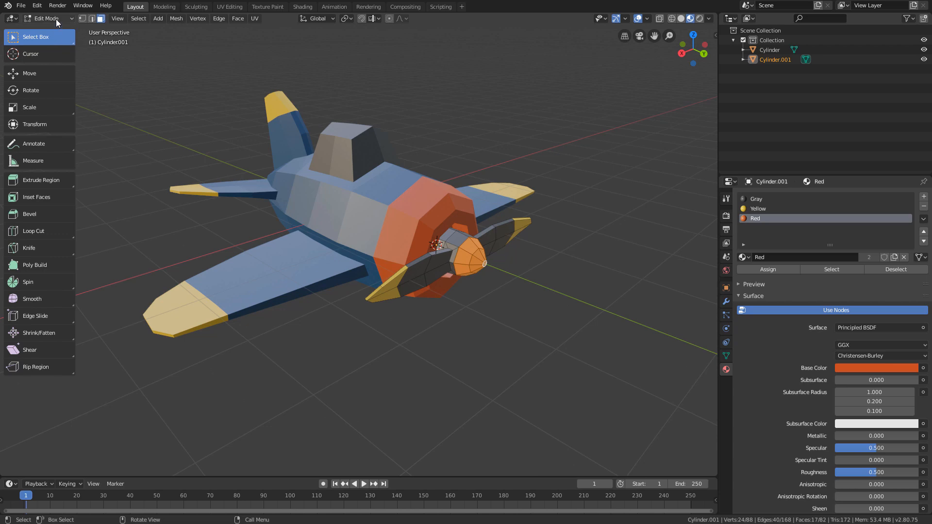
Return the propeller to Object Mode and deselect everything to view the finished airplane colors
click(56, 19)
click(55, 30)
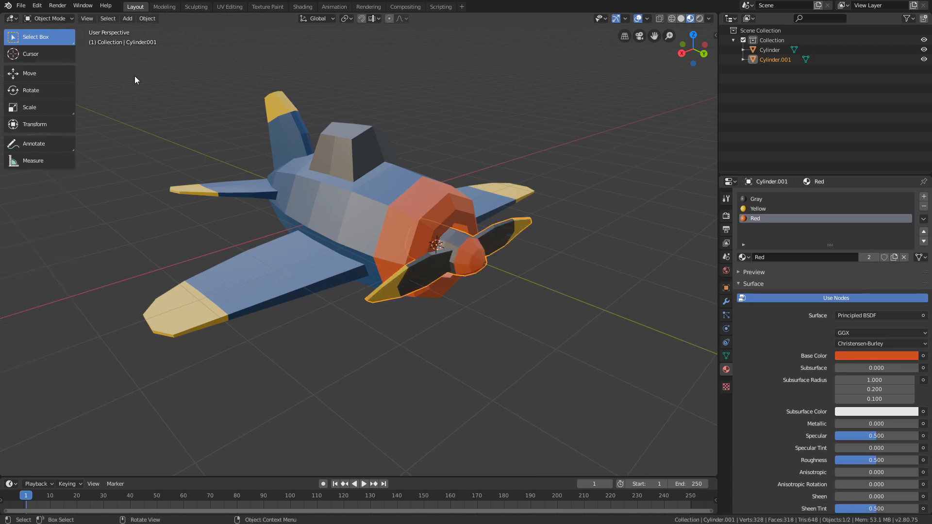
click(197, 114)
middle_drag(270, 153, 415, 210)
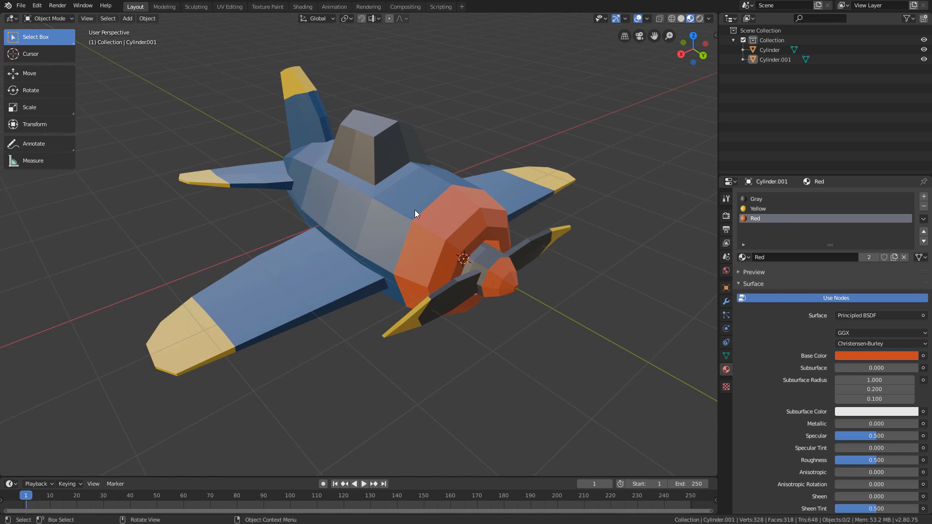
middle_drag(416, 209, 421, 203)
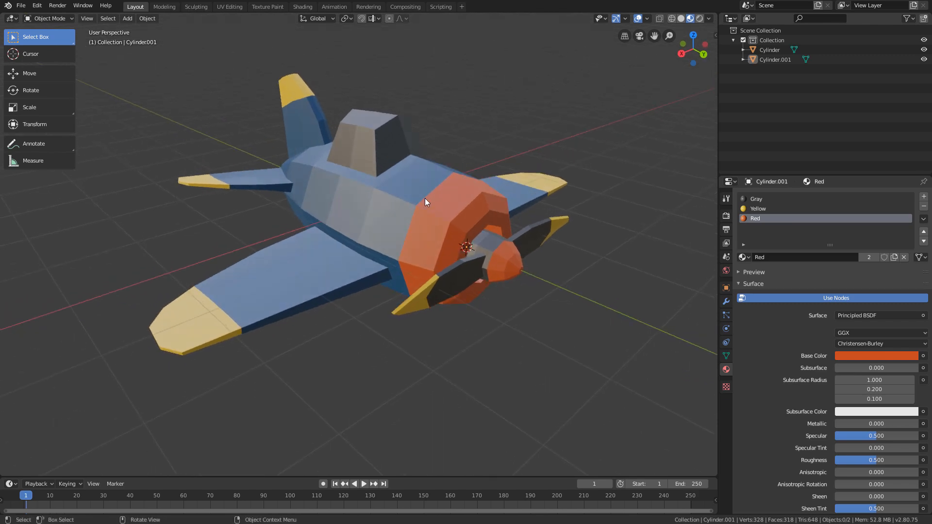
Try moving the propeller and the airplane body independently of each other
click(503, 260)
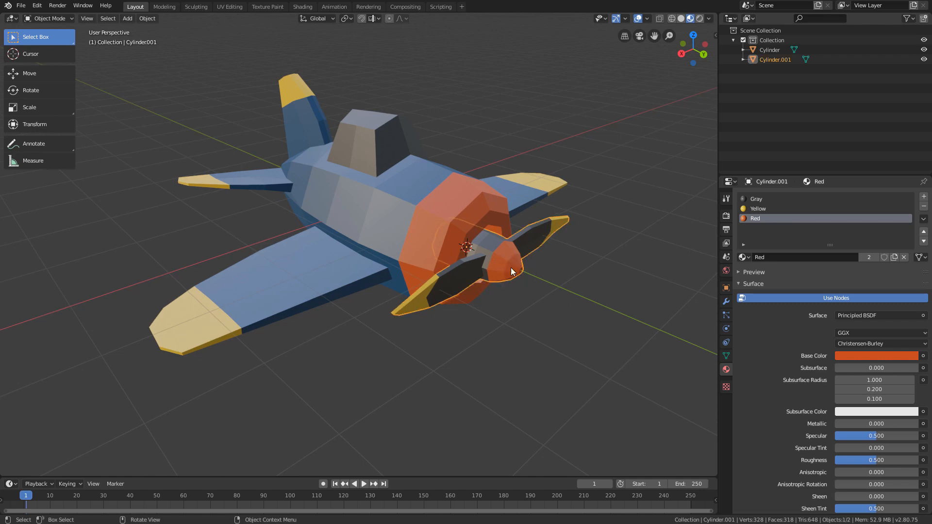
key(g)
right_click(525, 246)
key(g)
right_click(481, 196)
click(445, 196)
key(g)
right_click(415, 177)
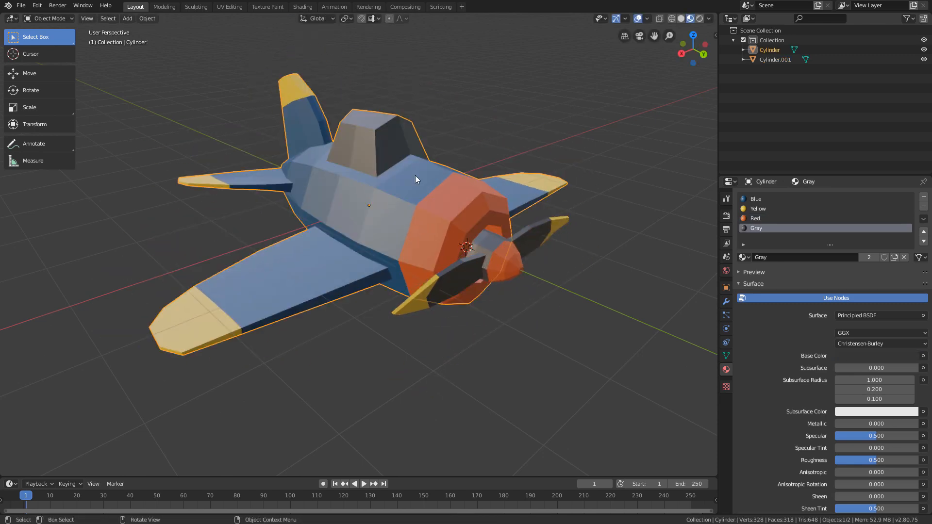
Try rotating the airplane body with the Rotate tool, and clear the selection
click(46, 90)
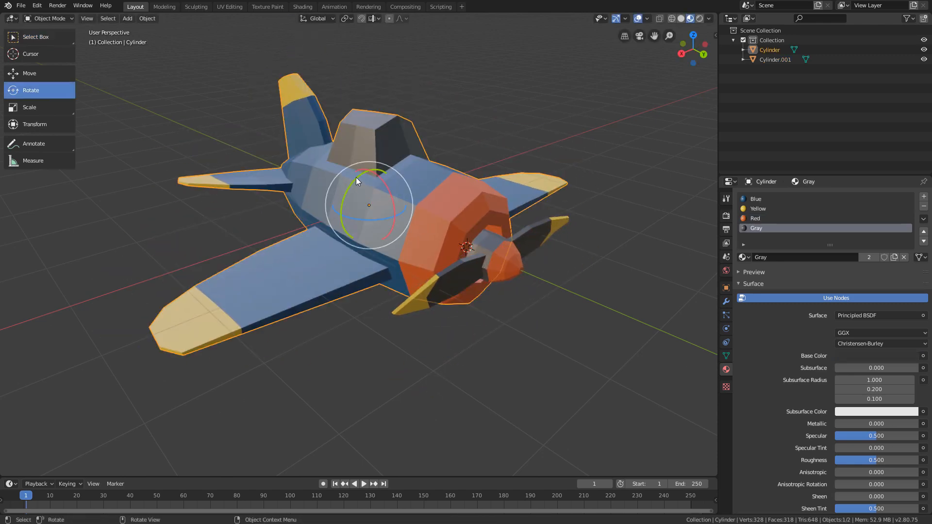
drag(357, 177, 544, 255)
right_click(544, 255)
click(440, 167)
scroll(441, 167, down, 1)
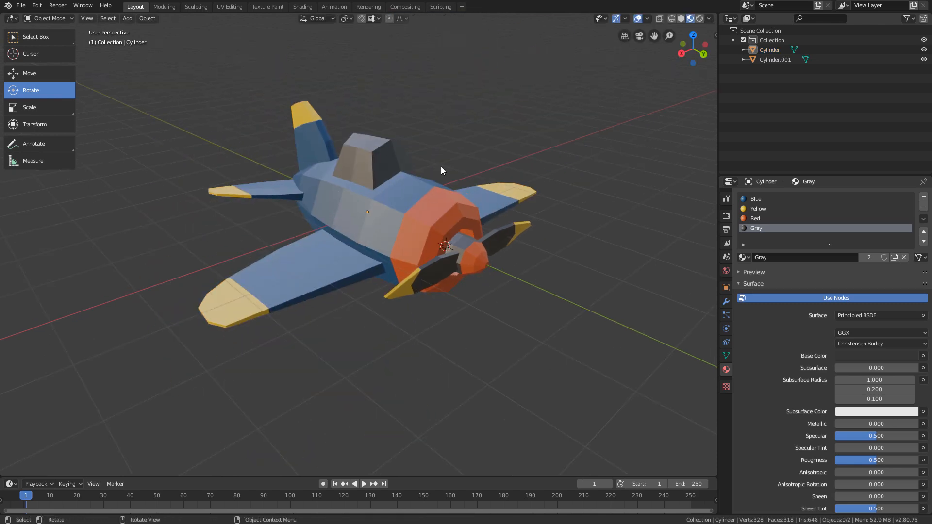